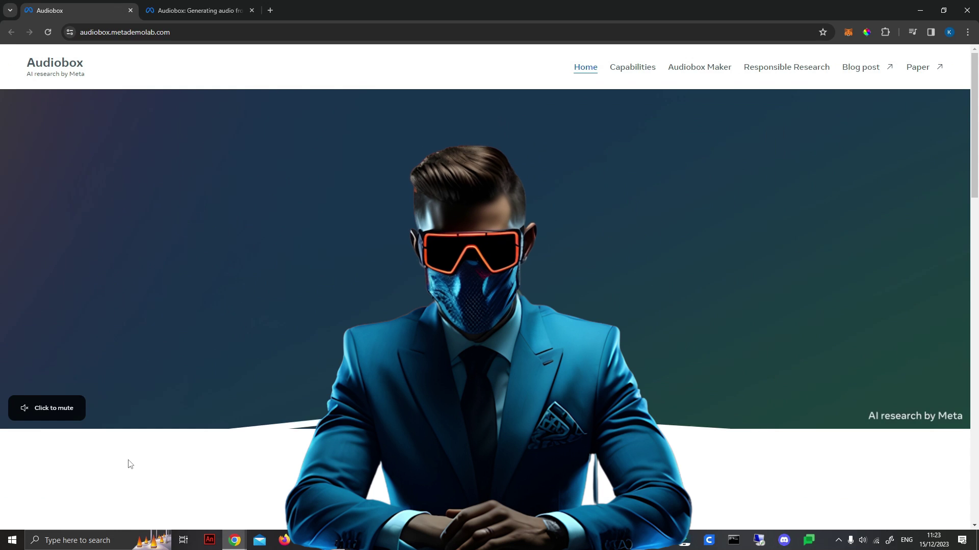
Scroll the Audiobox home page to the demos section and open the Audiobox blog post
scroll(245, 377, down, 10)
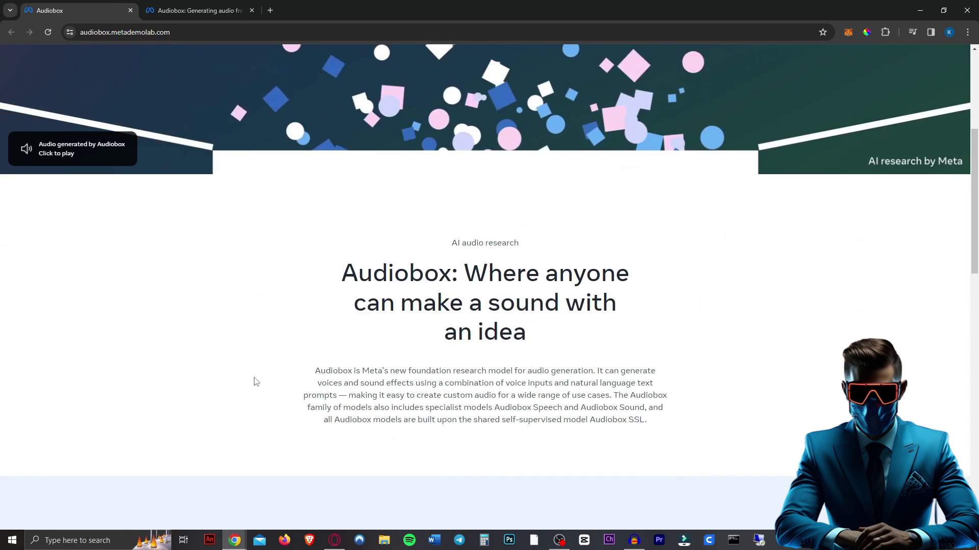
scroll(190, 264, down, 4)
scroll(189, 153, up, 2)
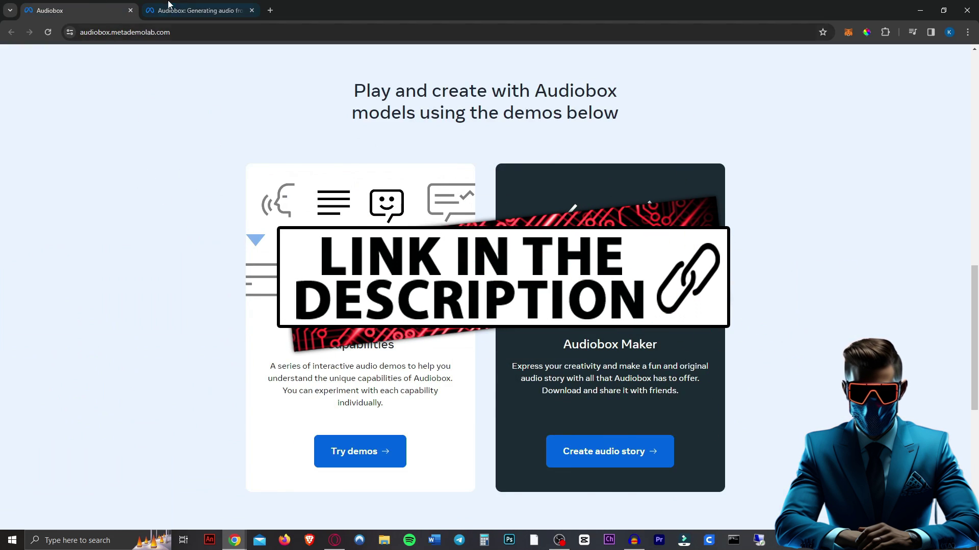
click(199, 10)
Scroll down the blog post and play the Text-to-audio generation example video
scroll(135, 231, down, 5)
scroll(135, 230, down, 3)
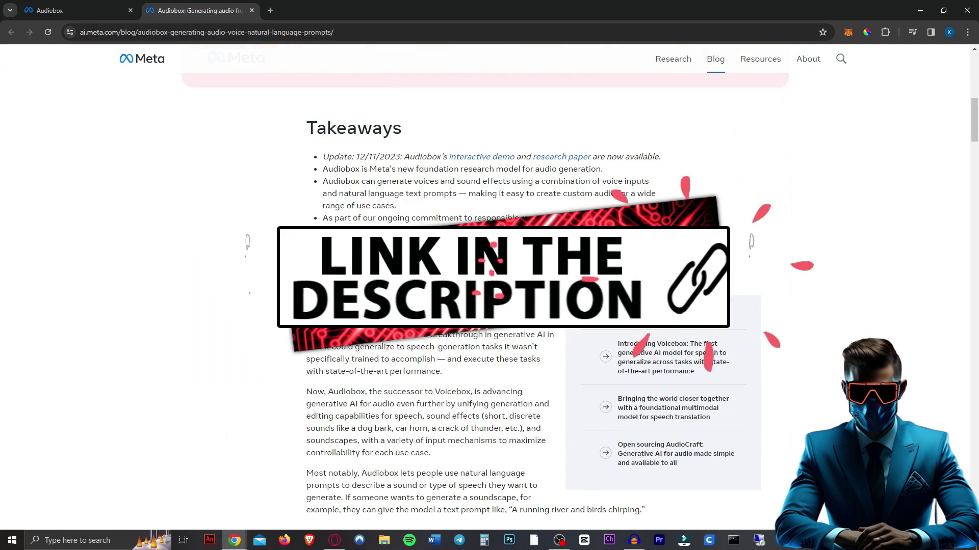
scroll(231, 161, down, 6)
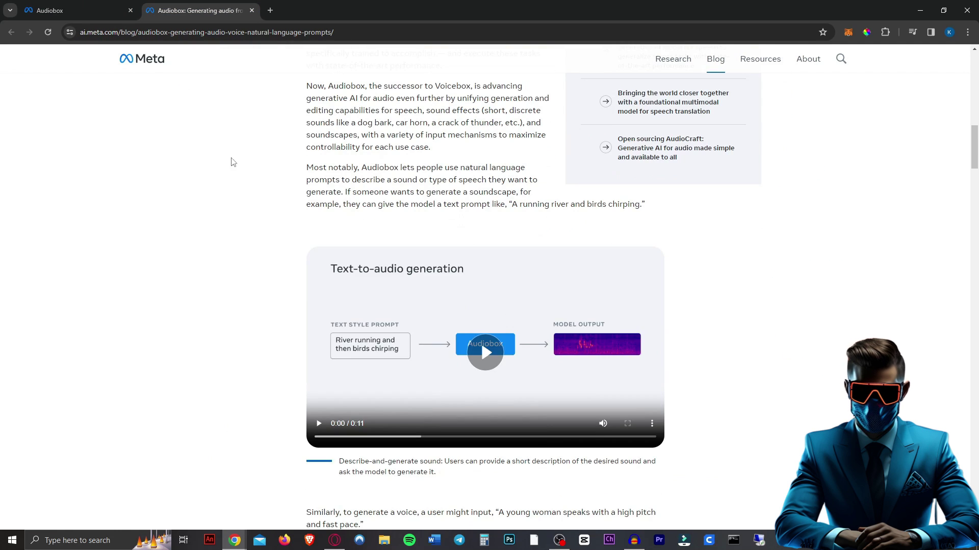
scroll(747, 337, down, 1)
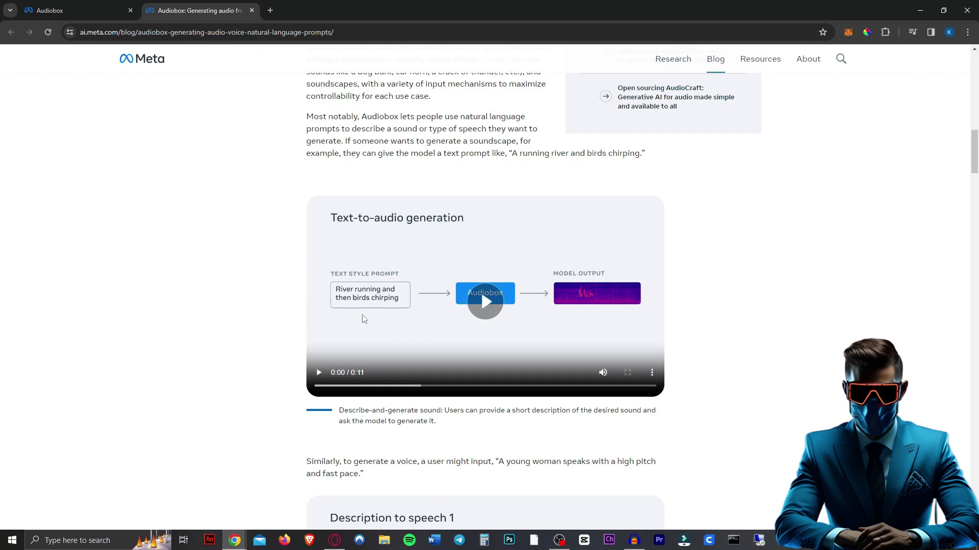
click(485, 302)
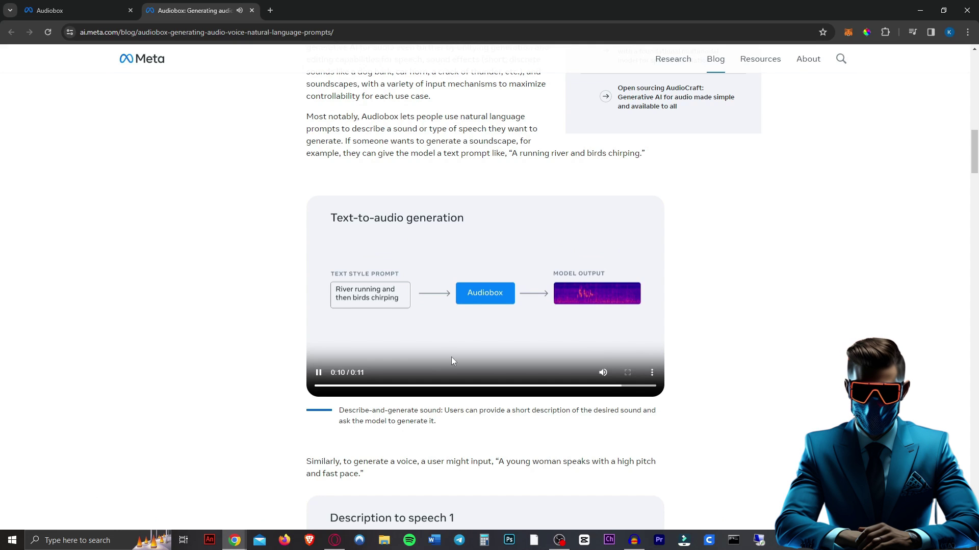
Play the Description to speech 1 video, then the Text-to-audio infilling video
scroll(325, 335, down, 6)
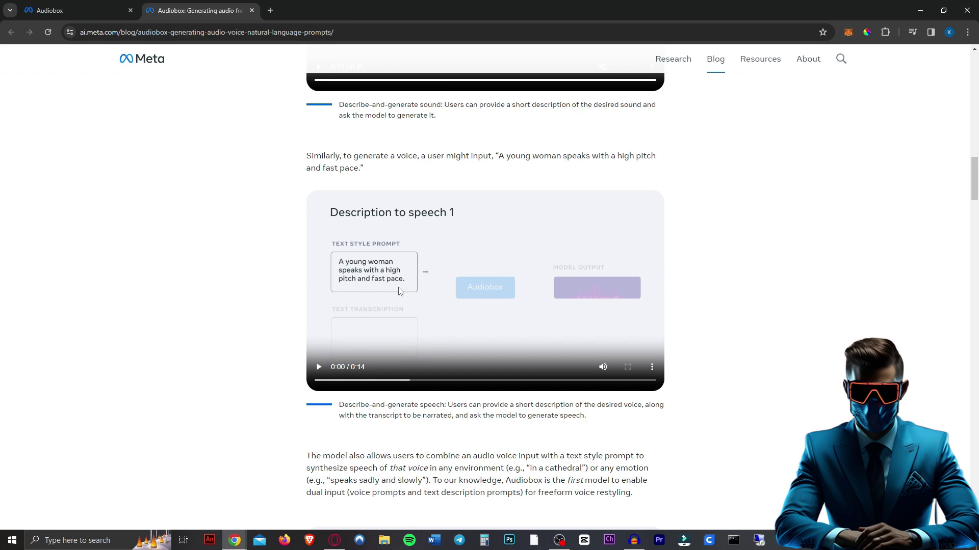
click(508, 316)
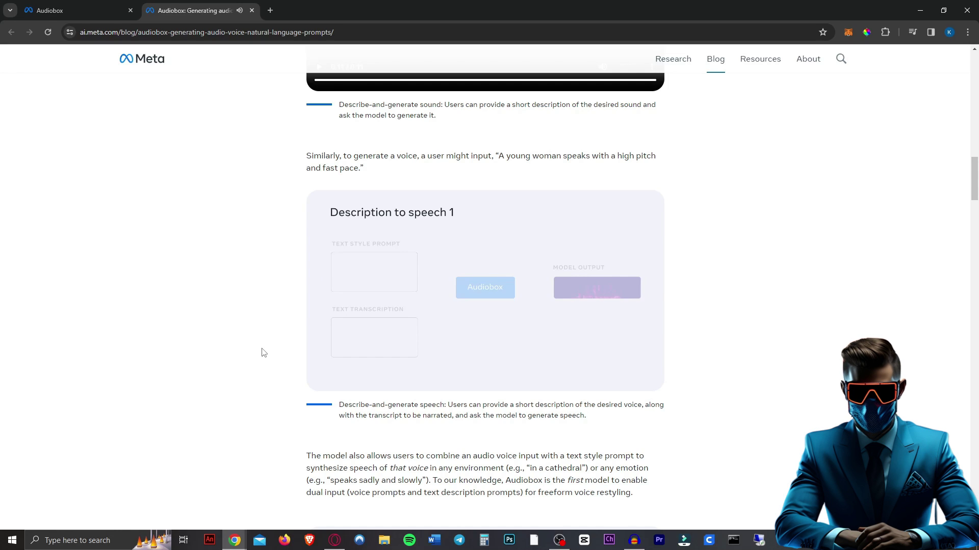
scroll(263, 352, down, 4)
scroll(262, 352, up, 3)
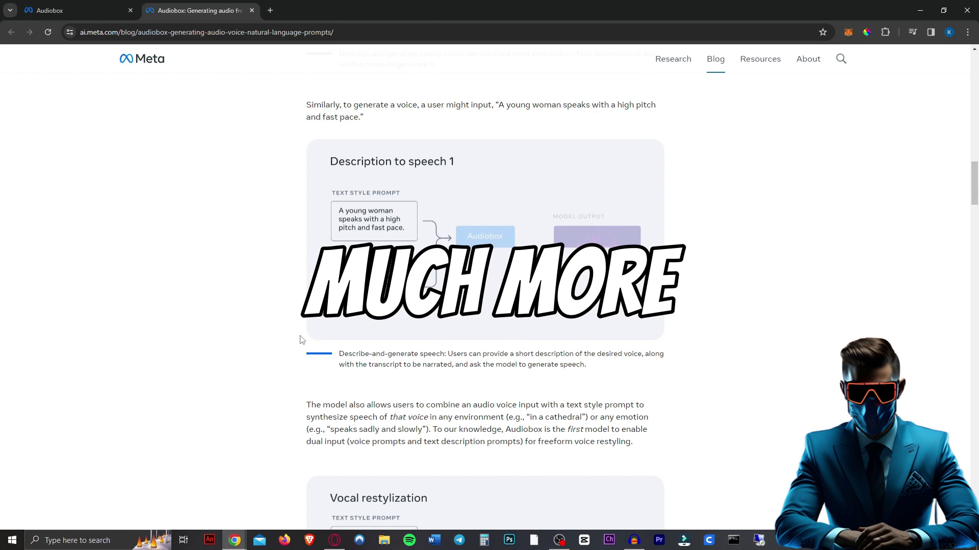
scroll(255, 351, down, 10)
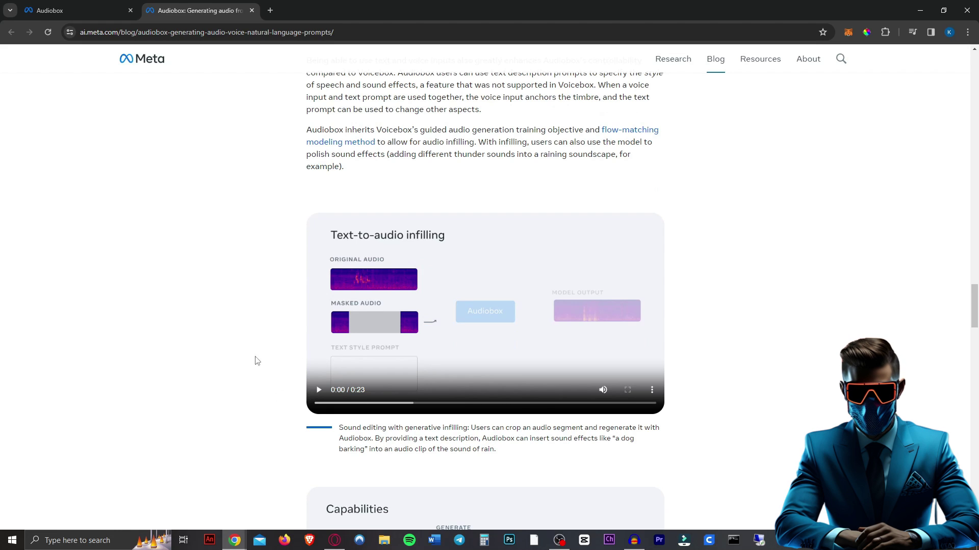
click(321, 361)
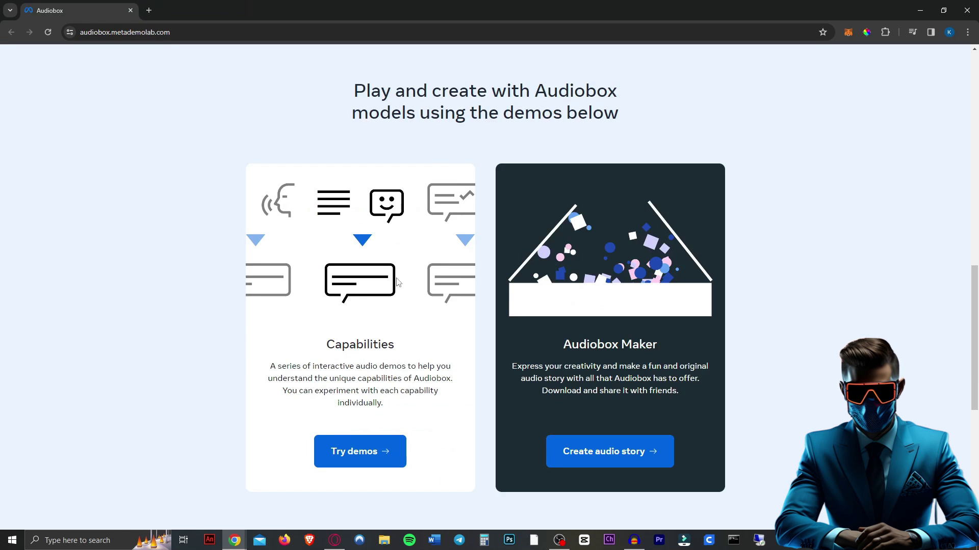
Open Try demos, page through the capability carousel, and pick the Sound Effects card
click(397, 356)
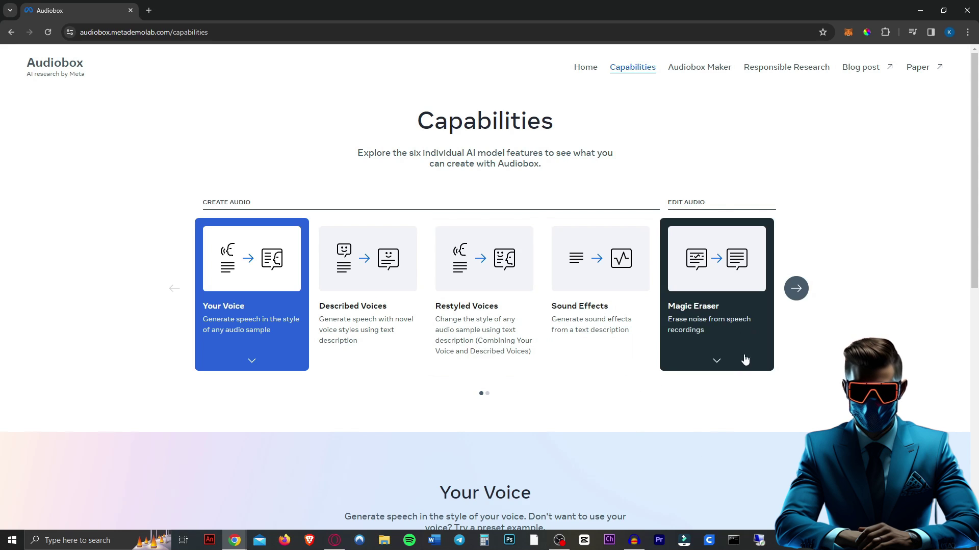
click(796, 288)
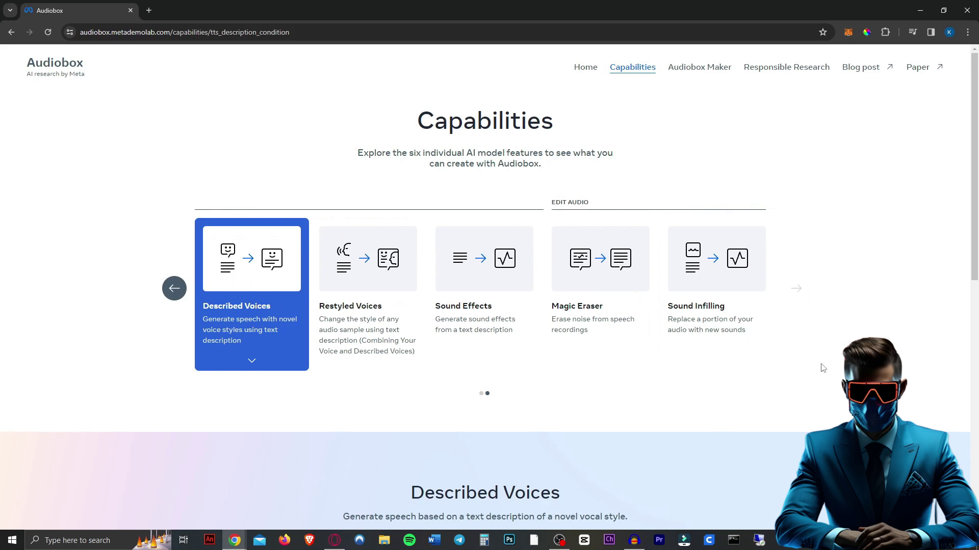
click(174, 288)
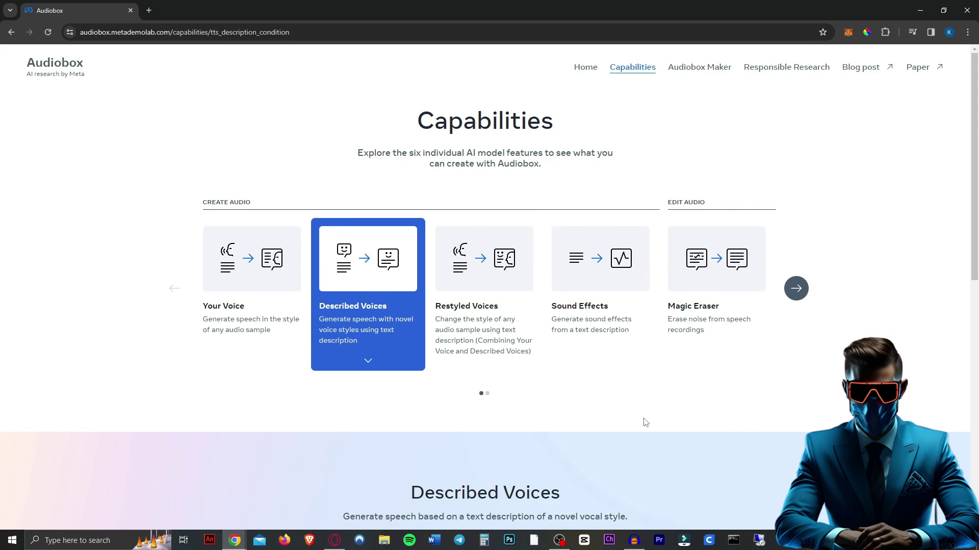
click(586, 302)
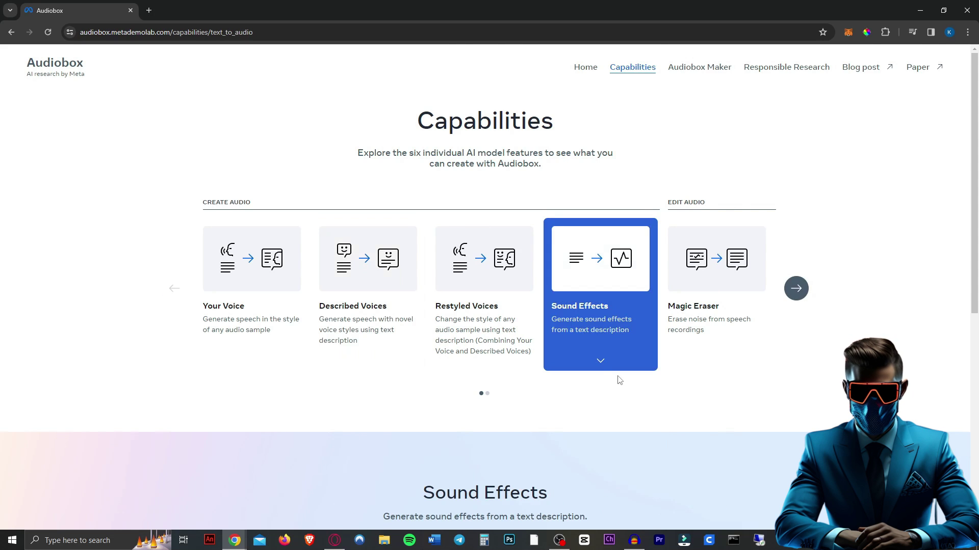
Generate 'Old-fashioned typewriter key presses' sound effects, play Option 1 and Option 2, then close results
scroll(327, 205, down, 6)
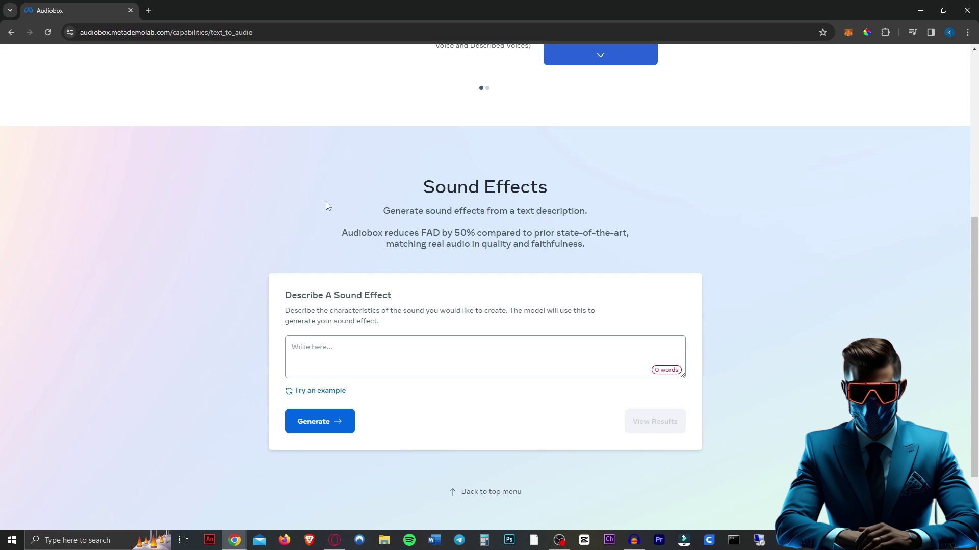
scroll(326, 206, down, 1)
click(453, 319)
text(Old-fashioned typewriter key presses)
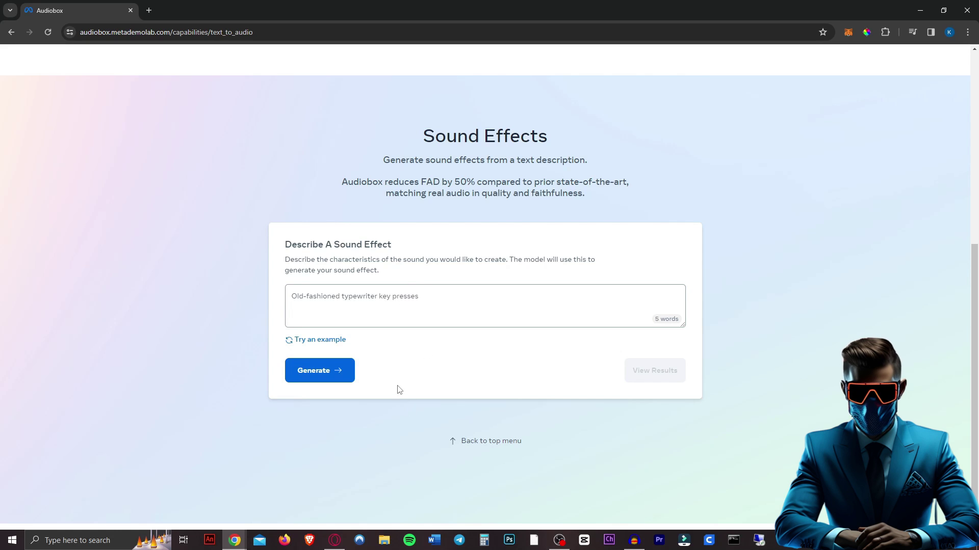
click(351, 380)
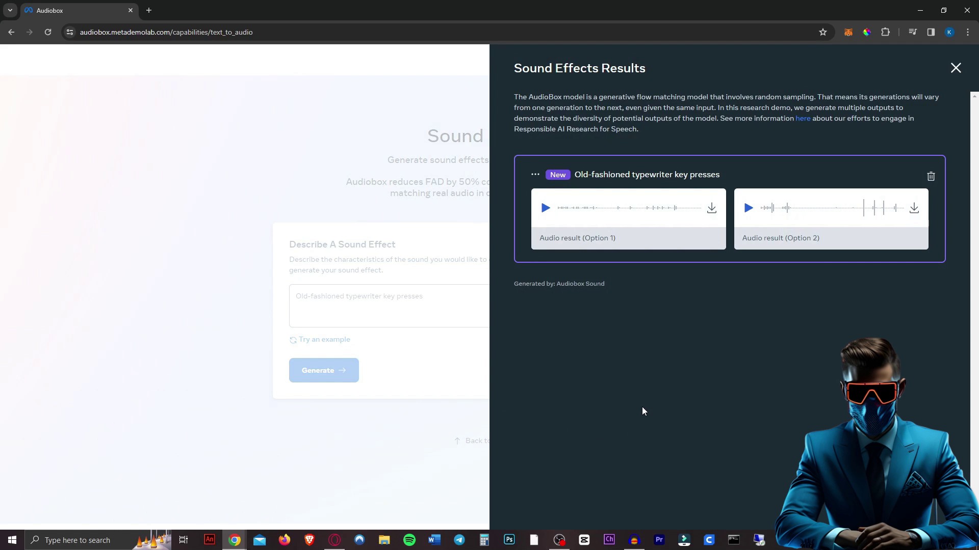
click(546, 209)
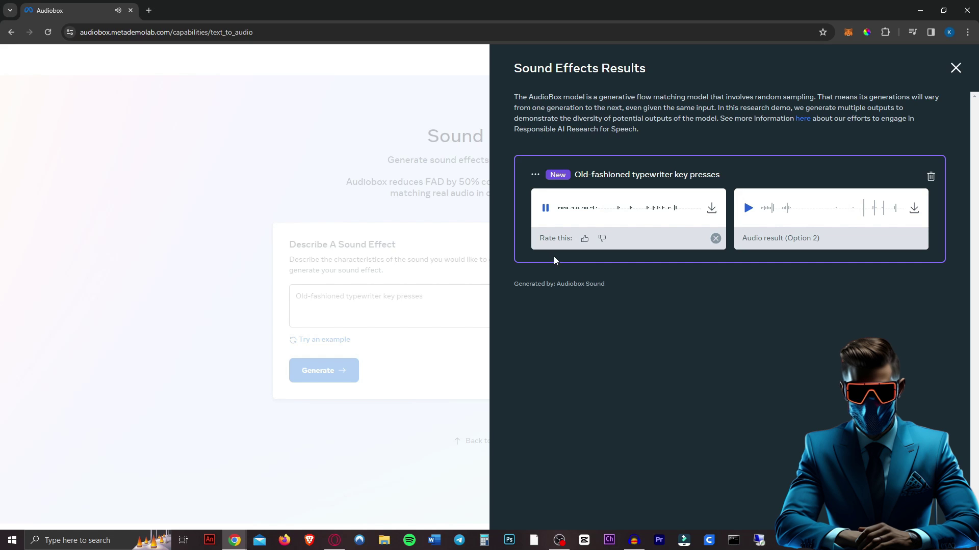
click(747, 208)
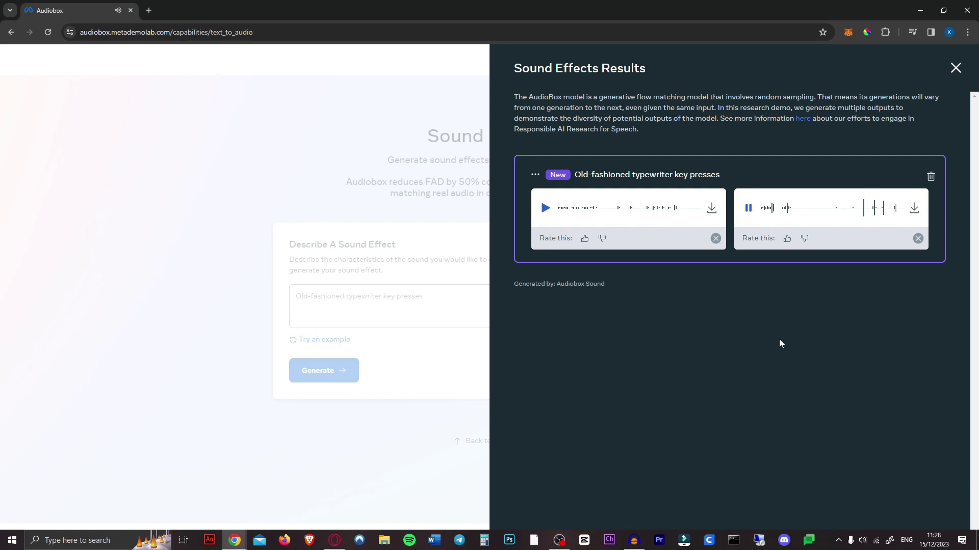
click(432, 302)
Replace the description with 'typing on a typewriter', generate it, and play both resulting clips
click(417, 309)
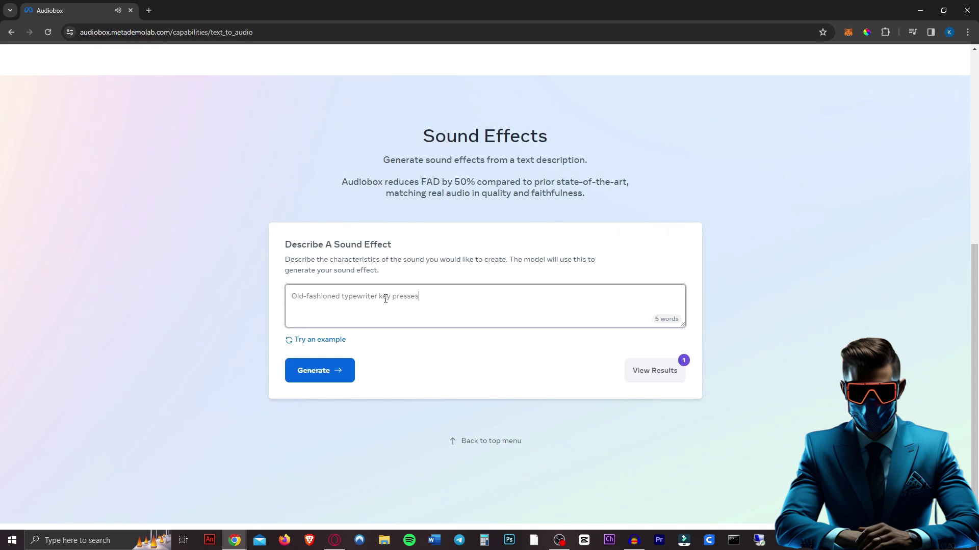
key(ctrl+a)
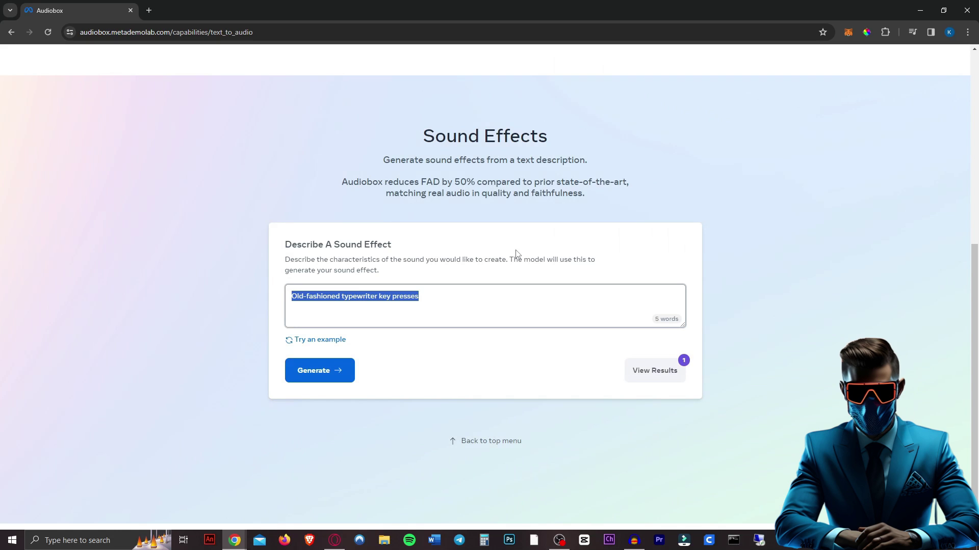
text(typing on a typewriter)
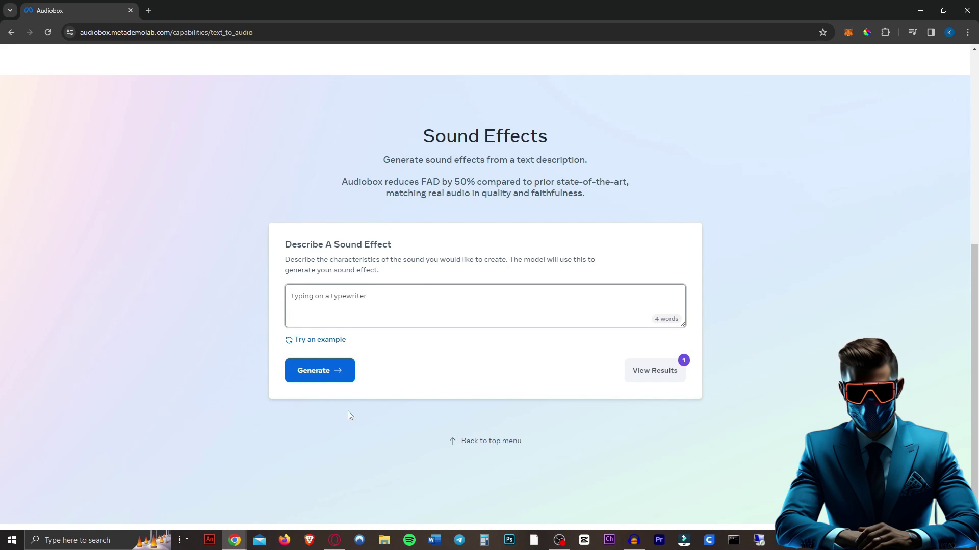
click(326, 371)
click(545, 209)
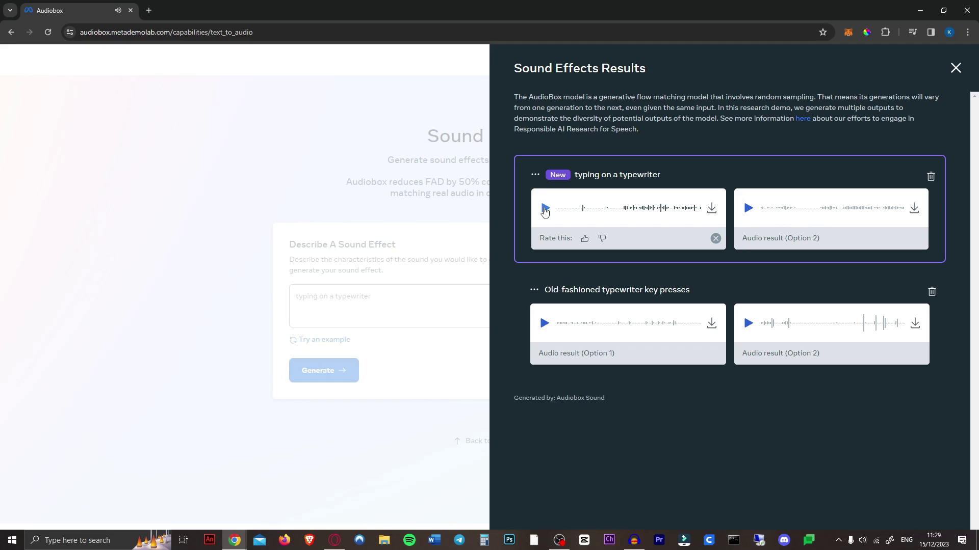
click(747, 209)
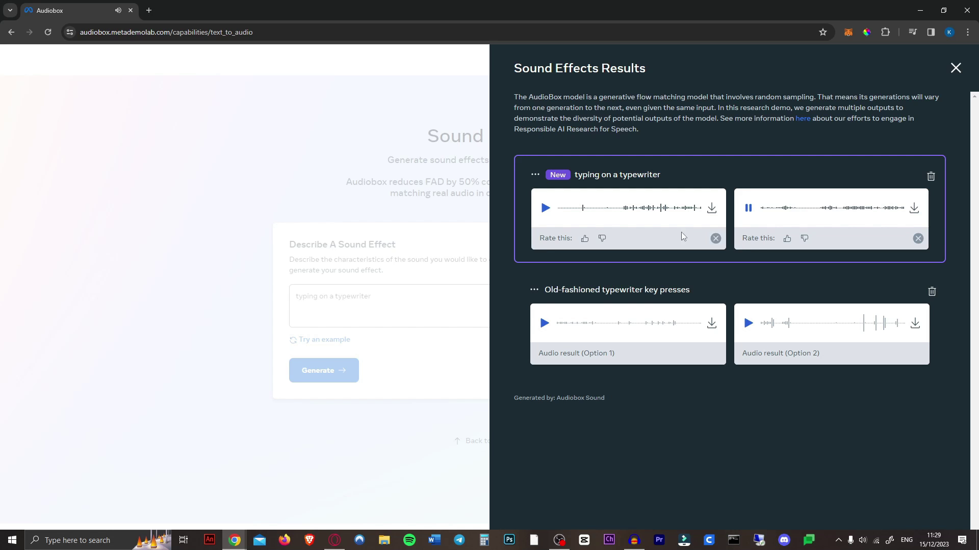
key(Escape)
Generate 'an old door creaking open', play both clips, replay Option 1, and close results
text(an old door creaking open)
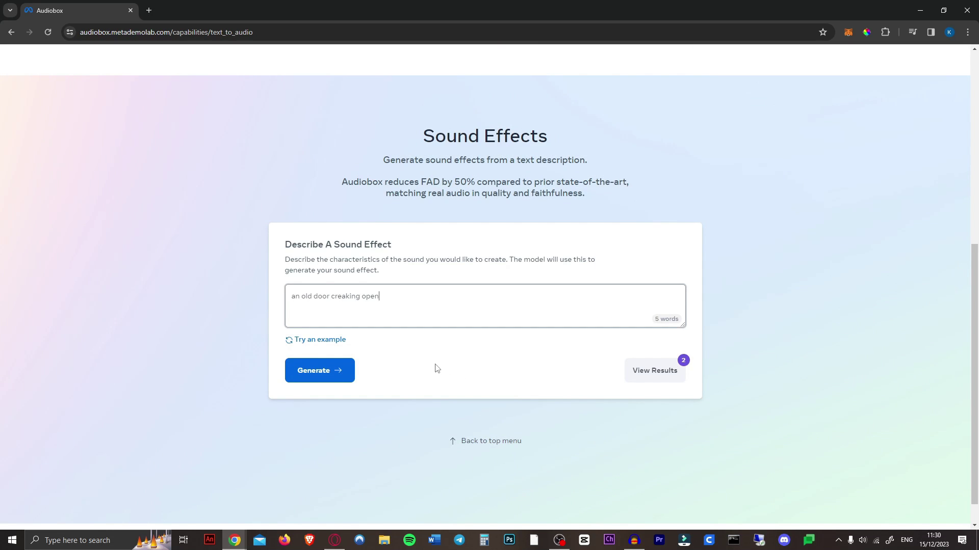
click(337, 371)
click(543, 209)
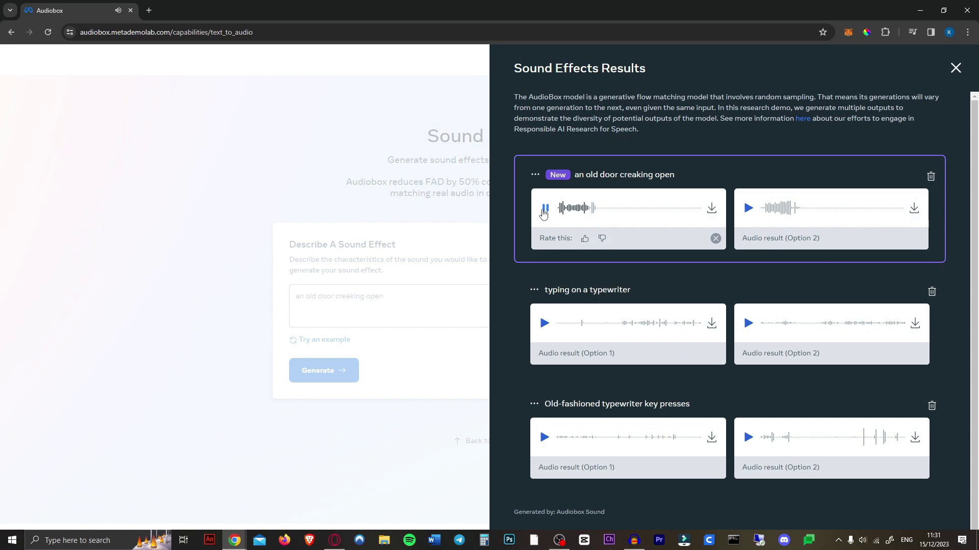
click(750, 213)
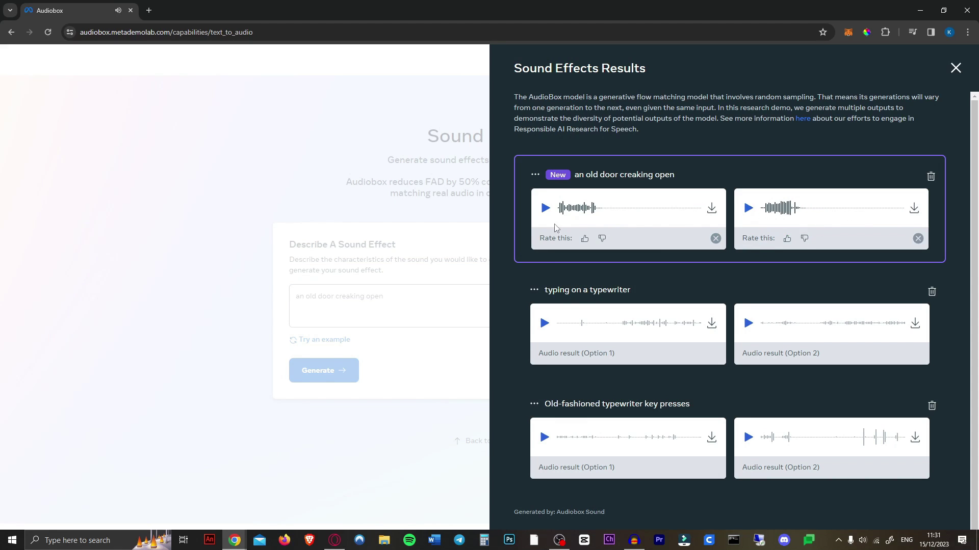
click(545, 209)
click(252, 207)
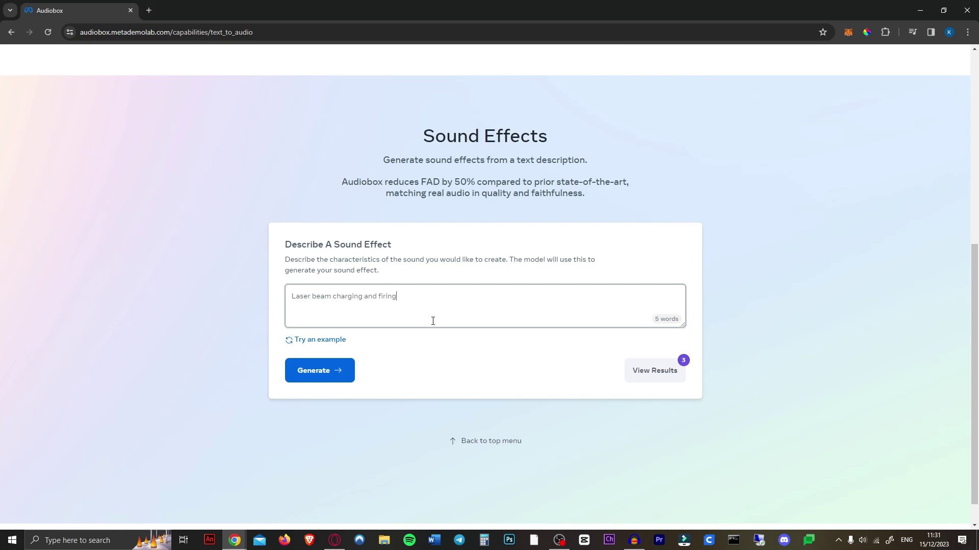
Generate 'Laser beam charging and firing', play both clips, and thumbs-up Option 1
click(335, 378)
click(546, 209)
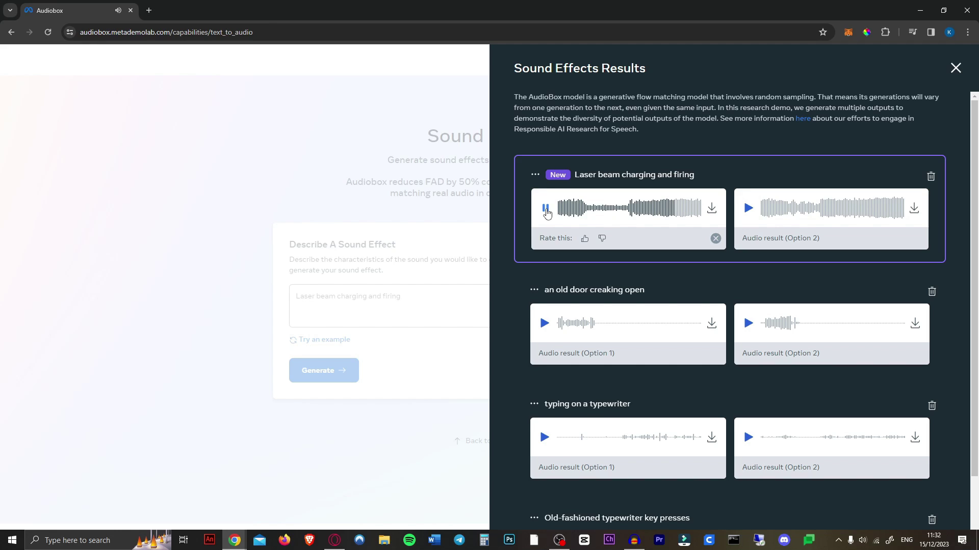
click(546, 210)
click(585, 238)
click(748, 213)
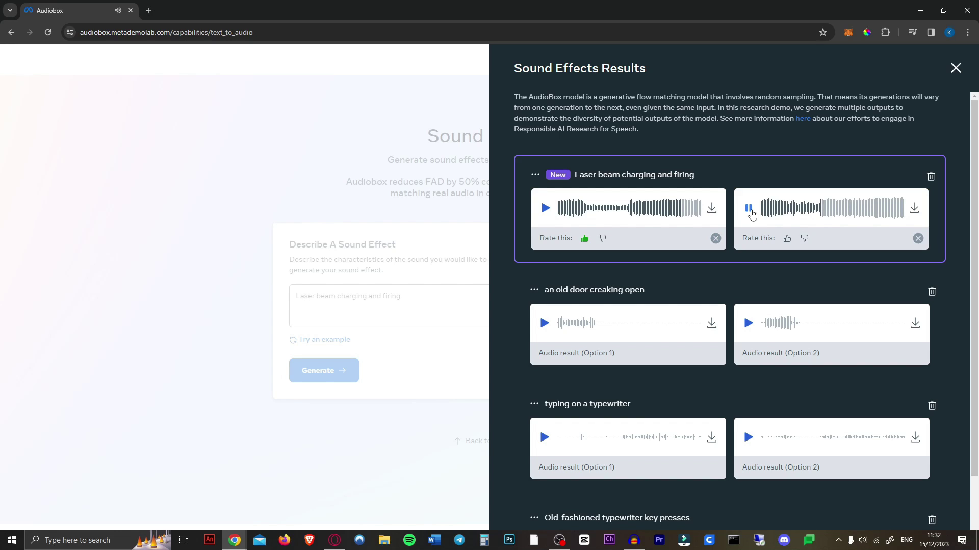
click(749, 210)
click(378, 255)
drag(428, 303, 399, 223)
Change the prompt to 'a fast whooshing sound', generate, play both clips, and thumbs-down Option 2
key(BackSpace)
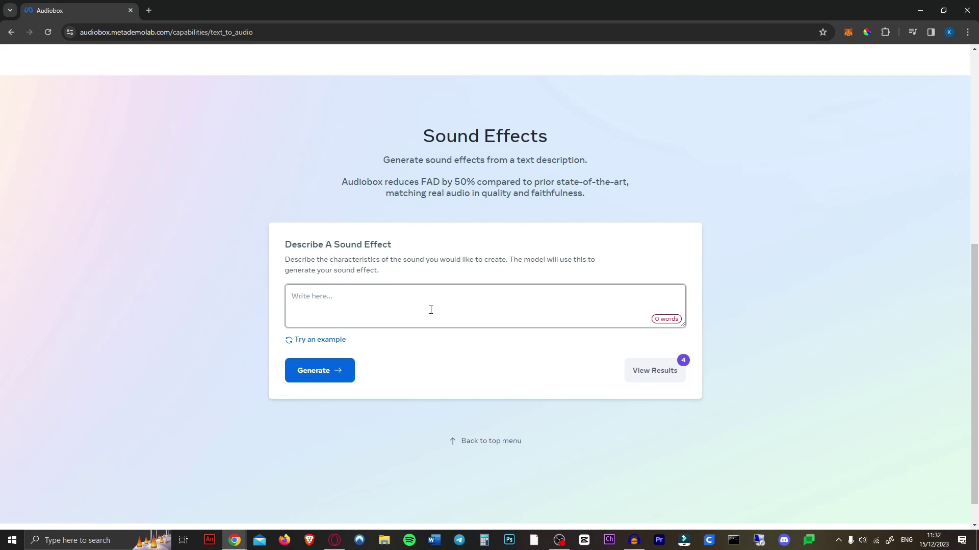
text(a fast whooshing air sound)
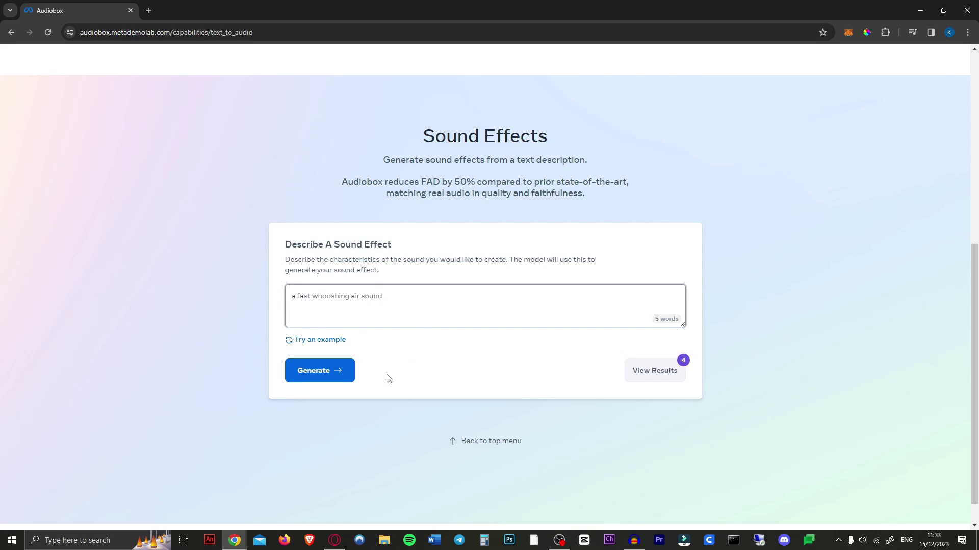
double_click(356, 297)
key(BackSpace)
key(Return)
click(545, 207)
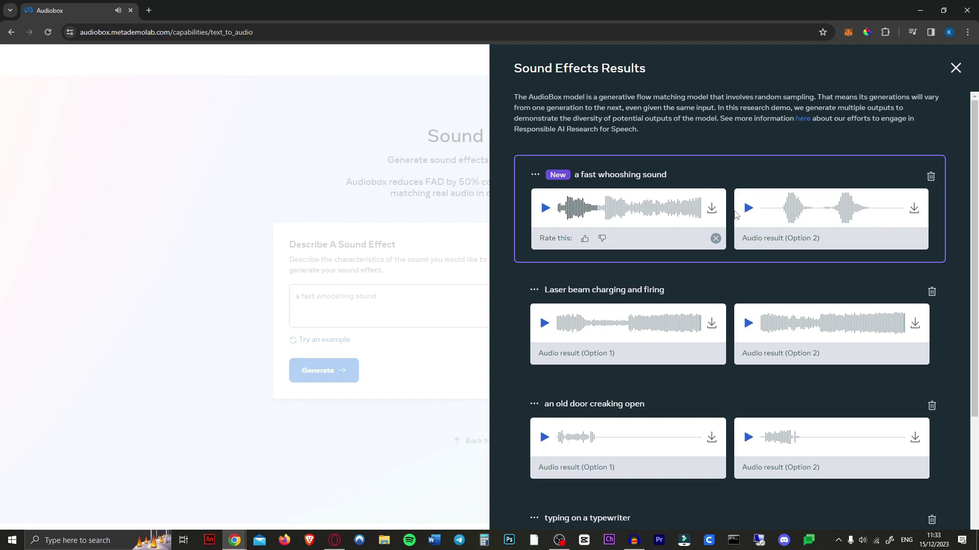
click(747, 208)
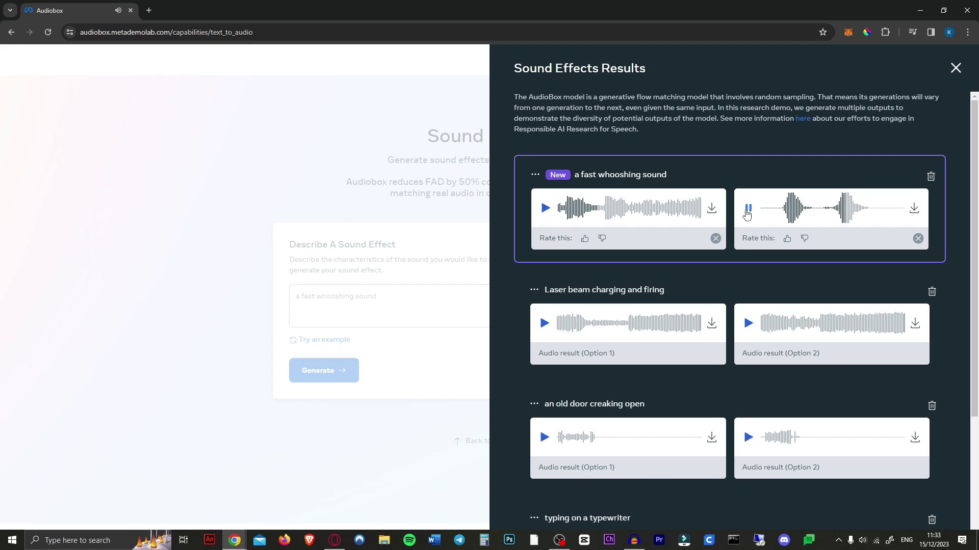
click(748, 209)
drag(351, 296, 474, 298)
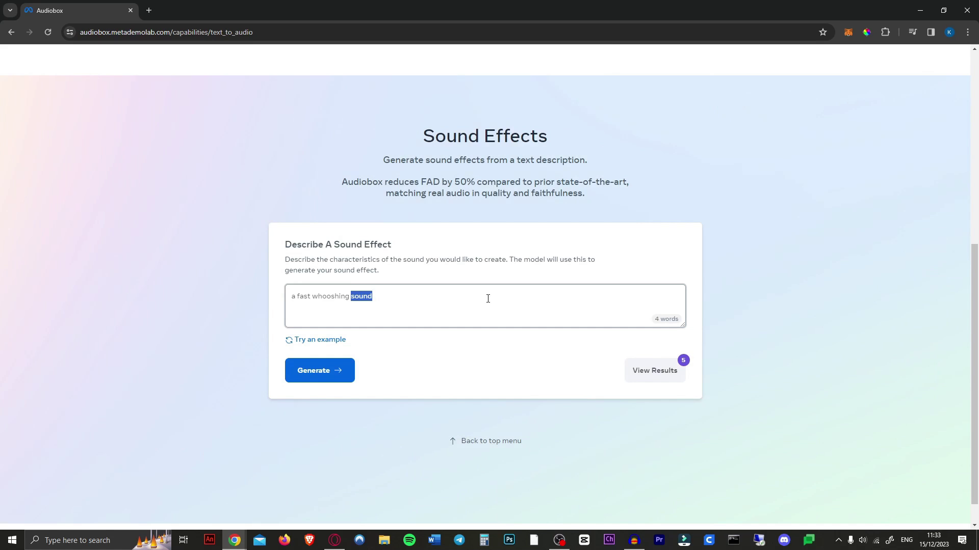
Edit the prompt to 'a fast whoosh for transitions', generate, play both, and thumbs-up Option 1
key(BackSpace)
key(BackSpace)
key(BackSpace)
key(BackSpace)
key(BackSpace)
text(for transitions)
key(Return)
click(545, 209)
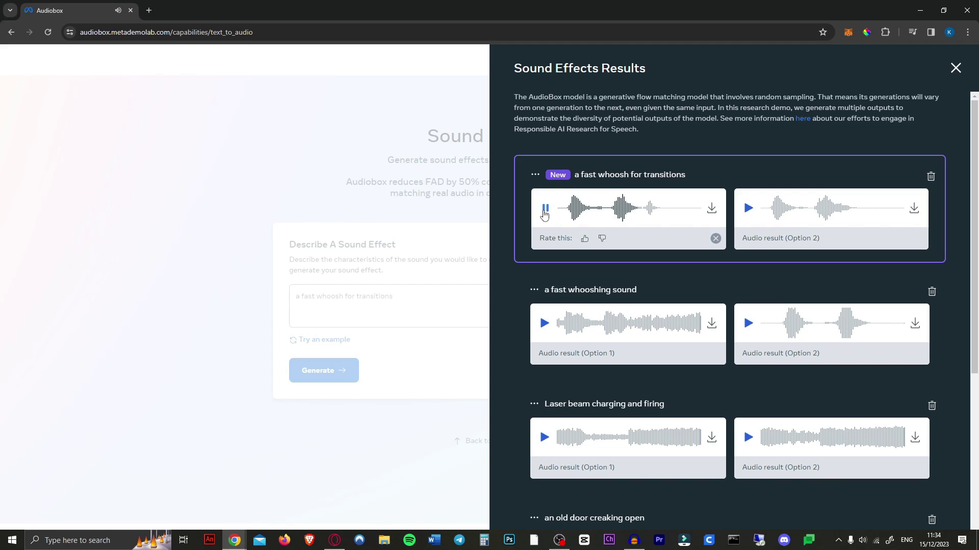
click(748, 209)
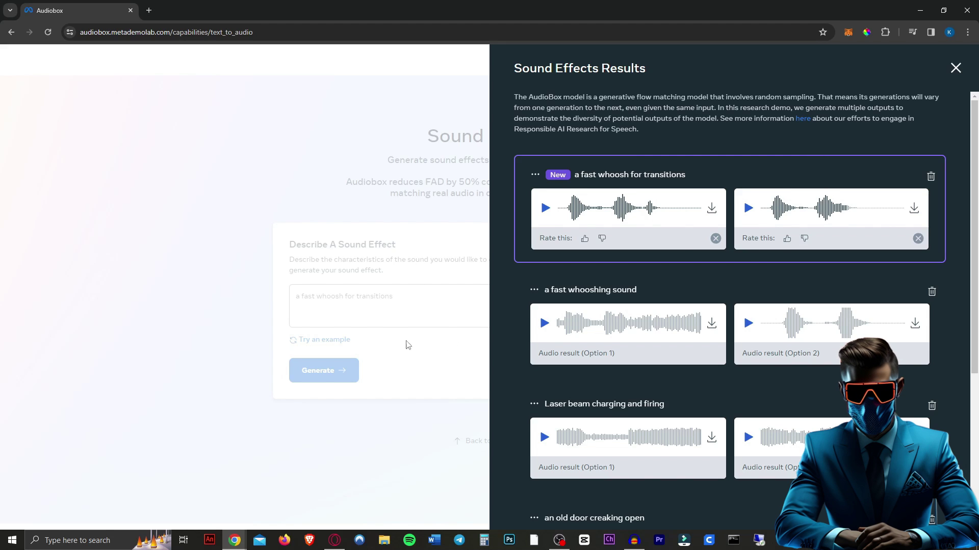
click(585, 238)
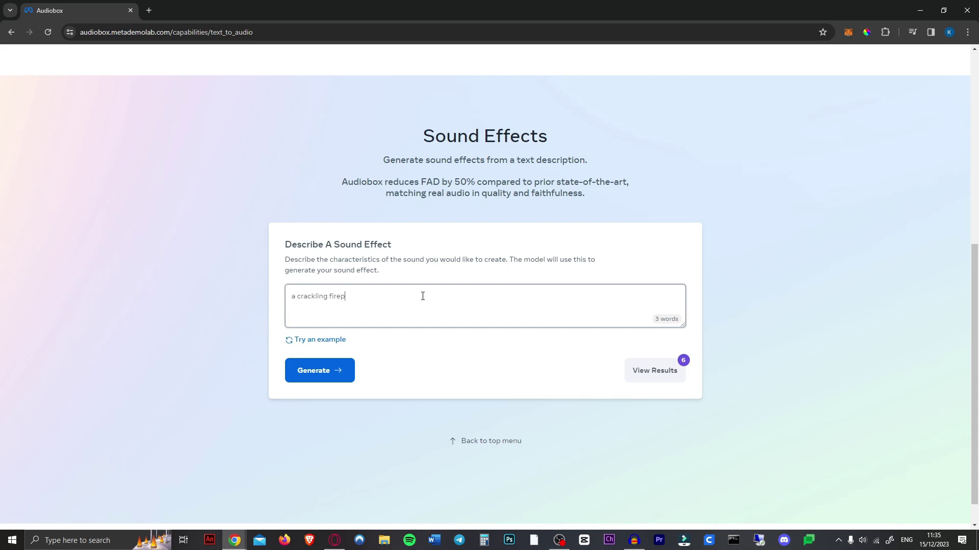
Generate 'a crackling fireplace' sound effects and listen to both clips
text(place)
click(334, 391)
click(545, 208)
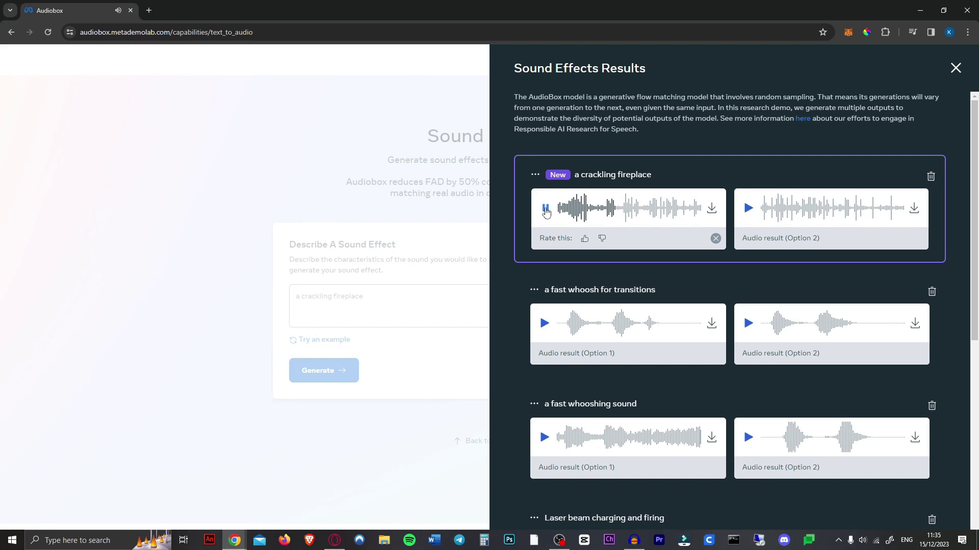
click(546, 209)
click(748, 209)
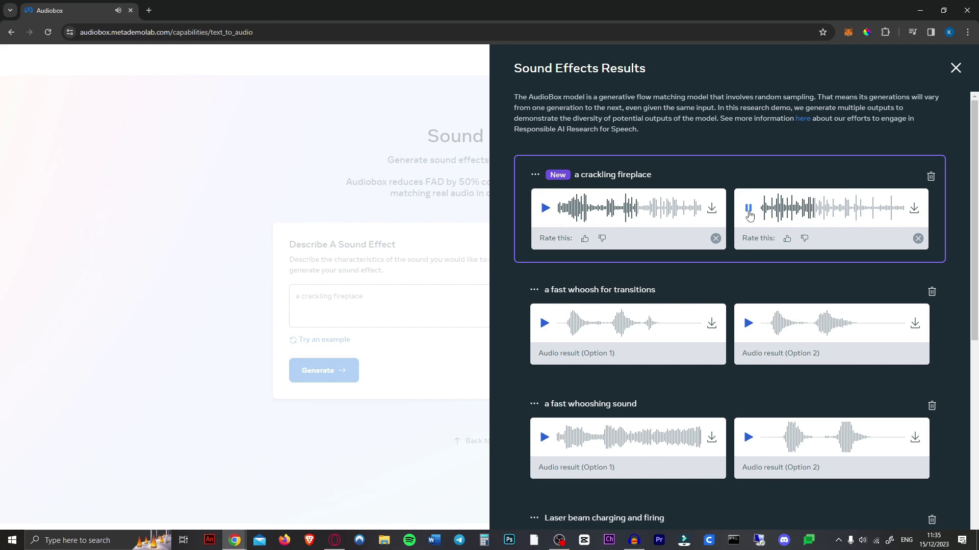
click(748, 210)
click(373, 270)
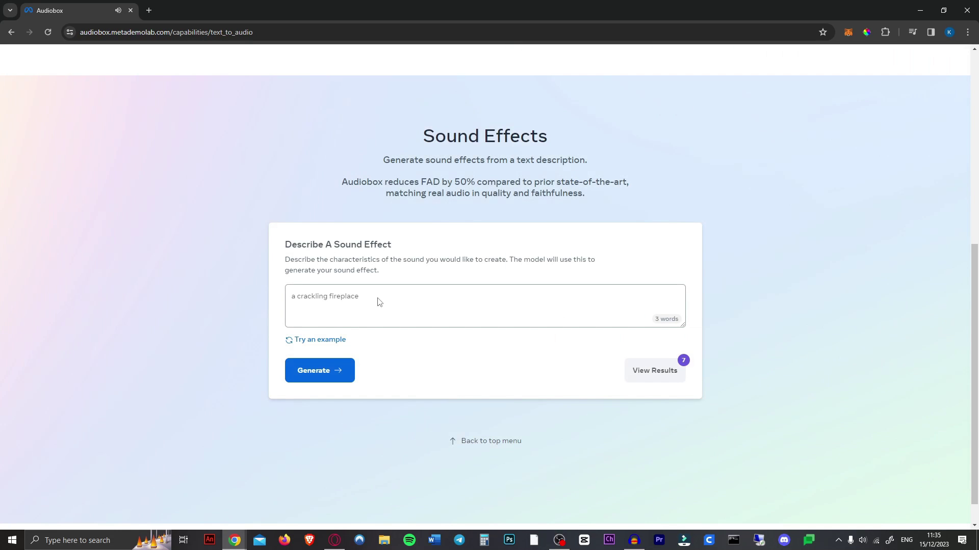
Shorten the prompt to 'a crackling fire', generate it, and play the second clip
click(374, 298)
key(BackSpace)
key(BackSpace)
key(BackSpace)
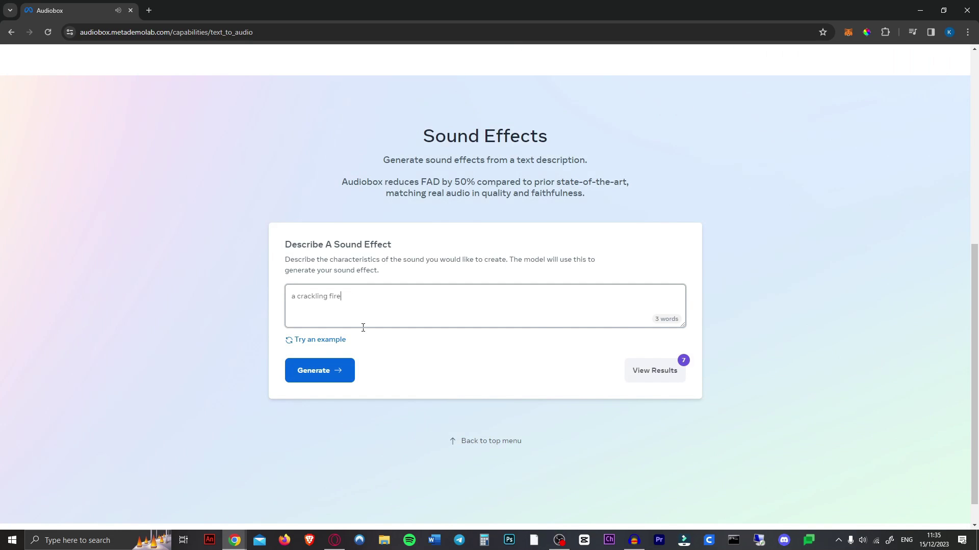
key(Return)
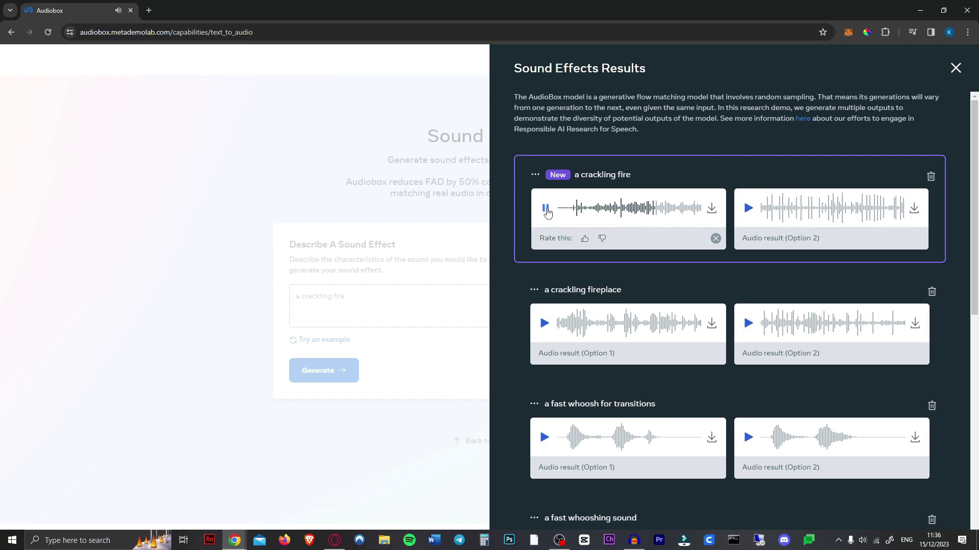
click(754, 211)
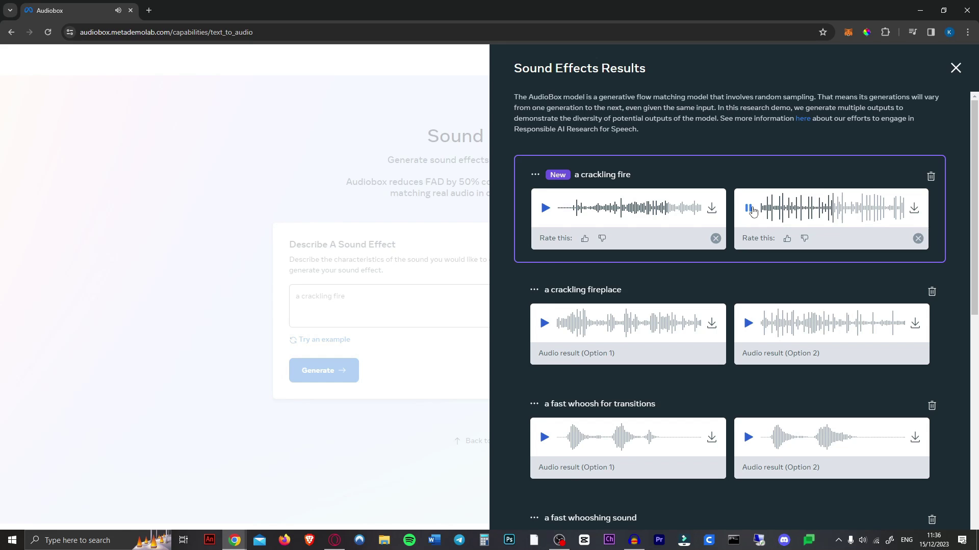
click(754, 211)
click(250, 305)
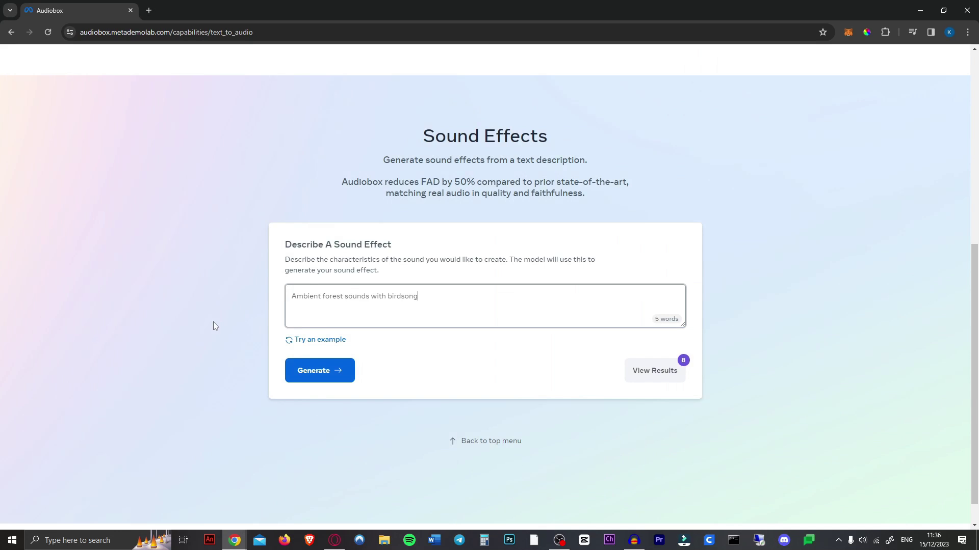
Generate sound effects for the ambient forest birdsong prompt, play both clips, and close the results
click(331, 381)
click(546, 209)
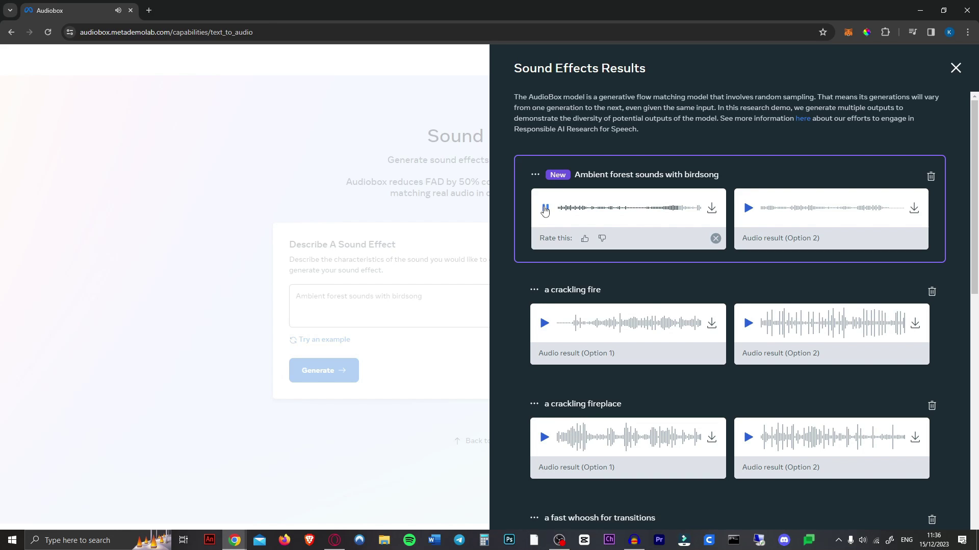
click(748, 208)
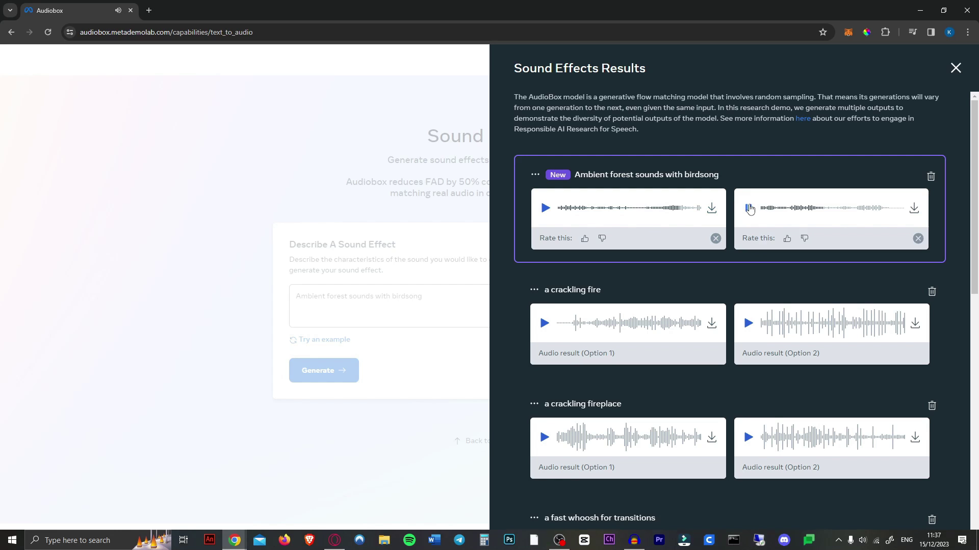
click(443, 252)
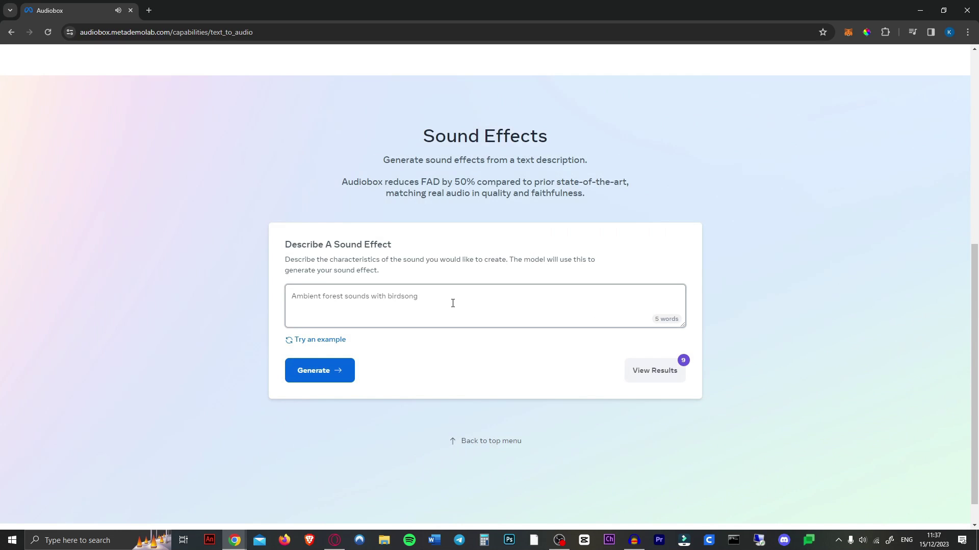
Change the prompt to 'Ambient rain forest sounds with birdsong', generate, play both clips, and close the results
key(BackSpace)
text(rain)
key(Return)
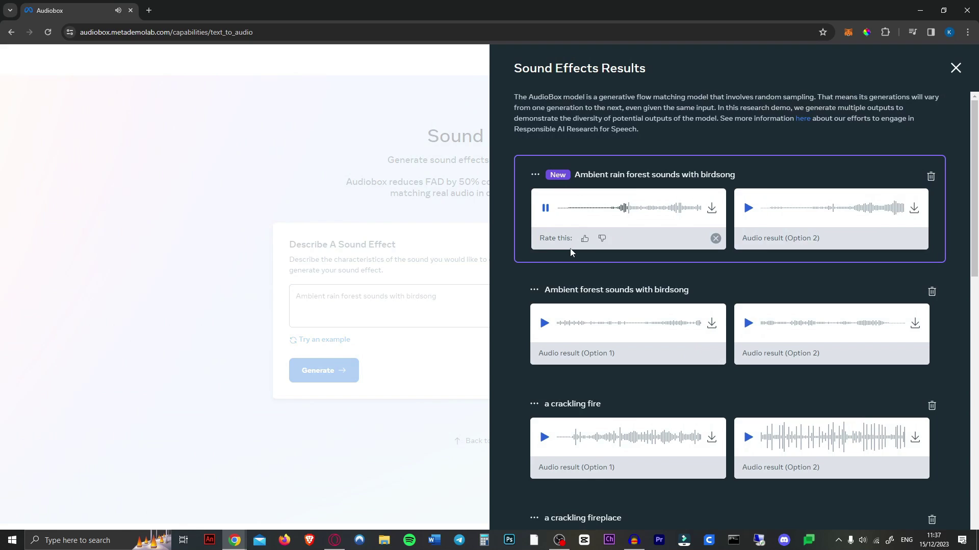
click(550, 209)
click(747, 208)
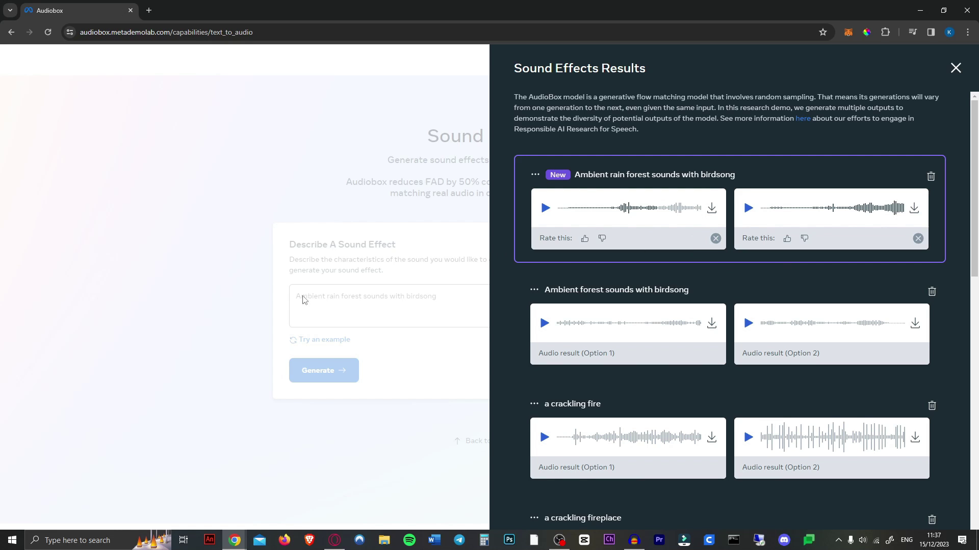
click(361, 268)
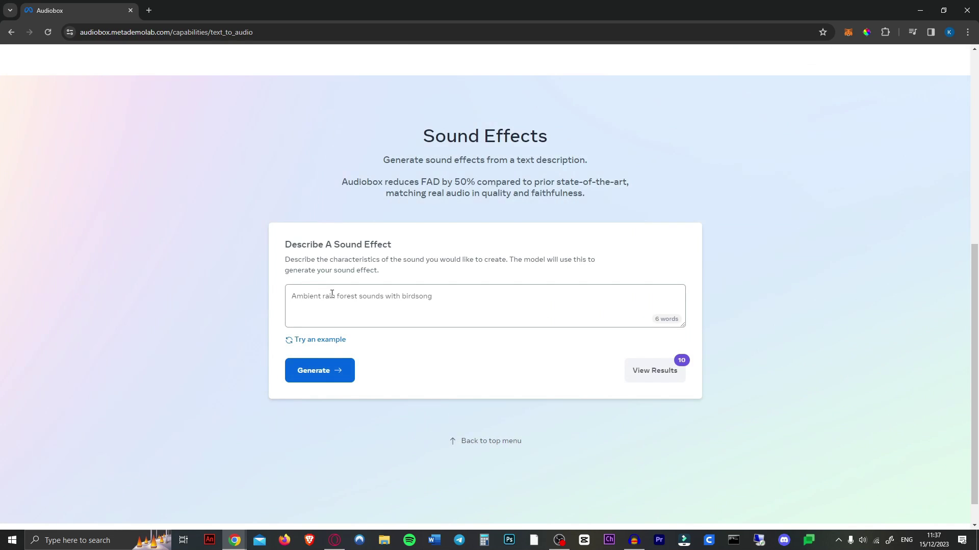
Move 'rain' to the end as 'Ambient forest sounds with birdsong, rain', generate, and play Options 1 and 2
double_click(329, 296)
key(BackSpace)
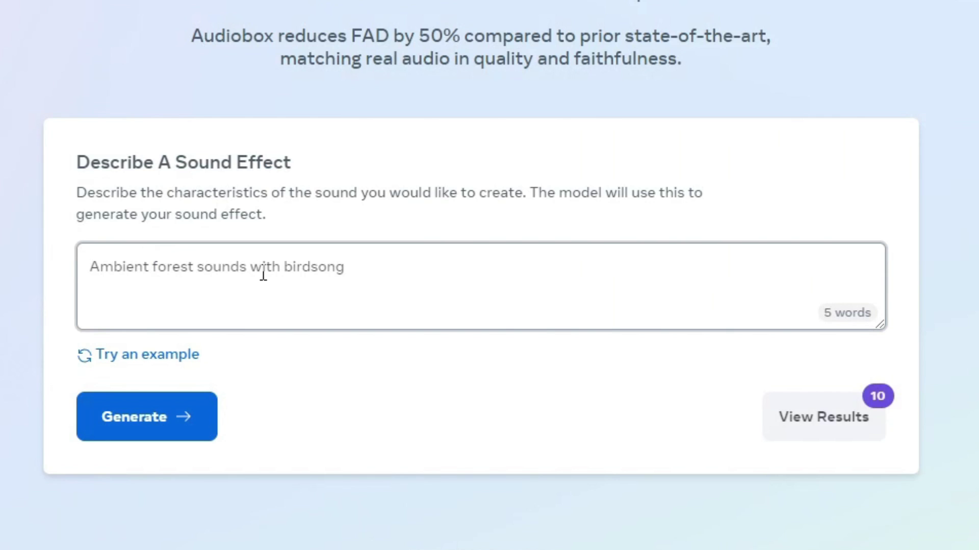
click(468, 267)
text(, rain)
key(Return)
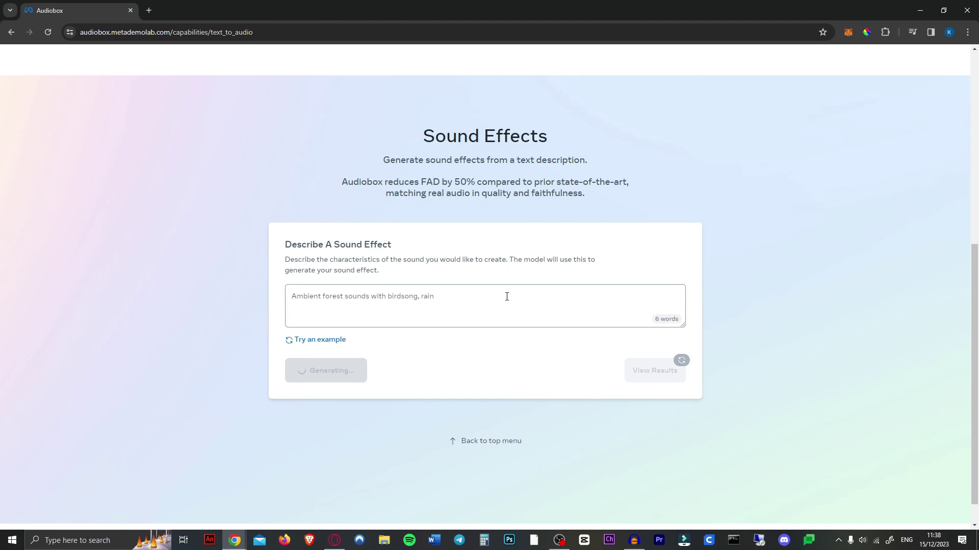
click(545, 209)
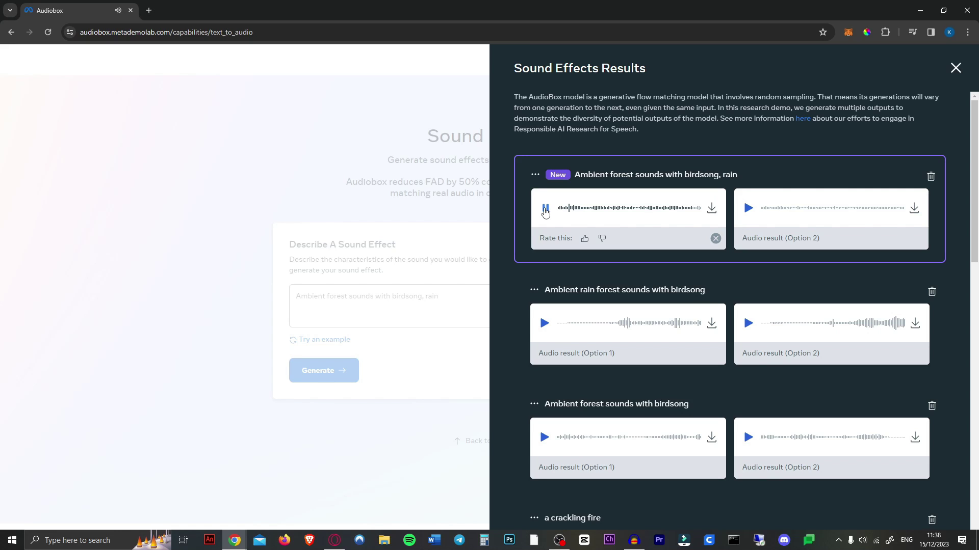
click(545, 208)
click(748, 208)
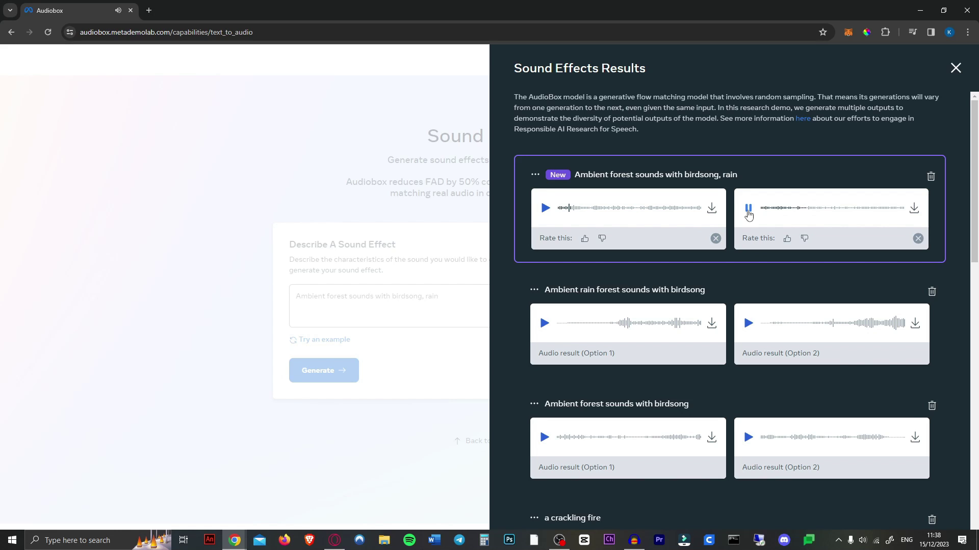
Try generating from a pasted city-street description, then a shortened city prompt, both rejected
triple_click(450, 295)
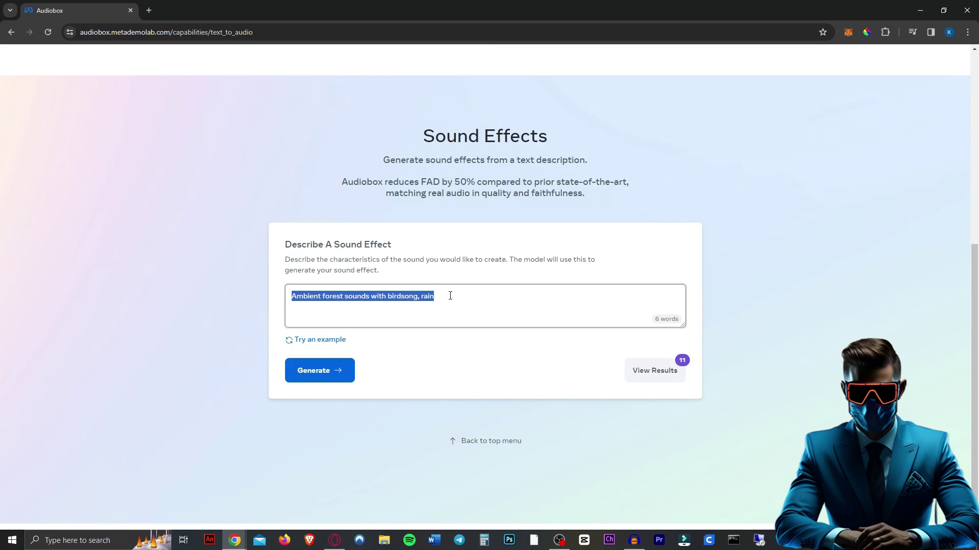
text(Street sounds in a bustling cityscape)
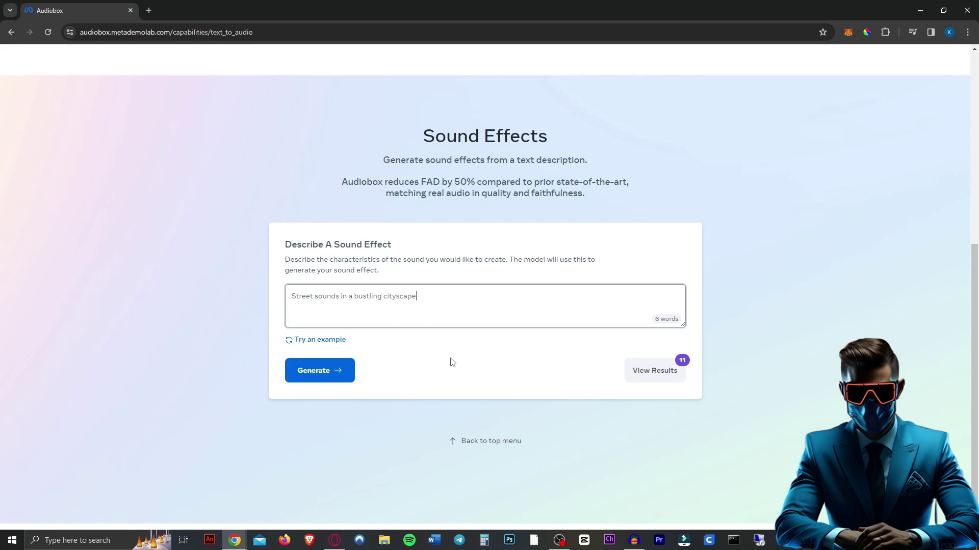
click(299, 376)
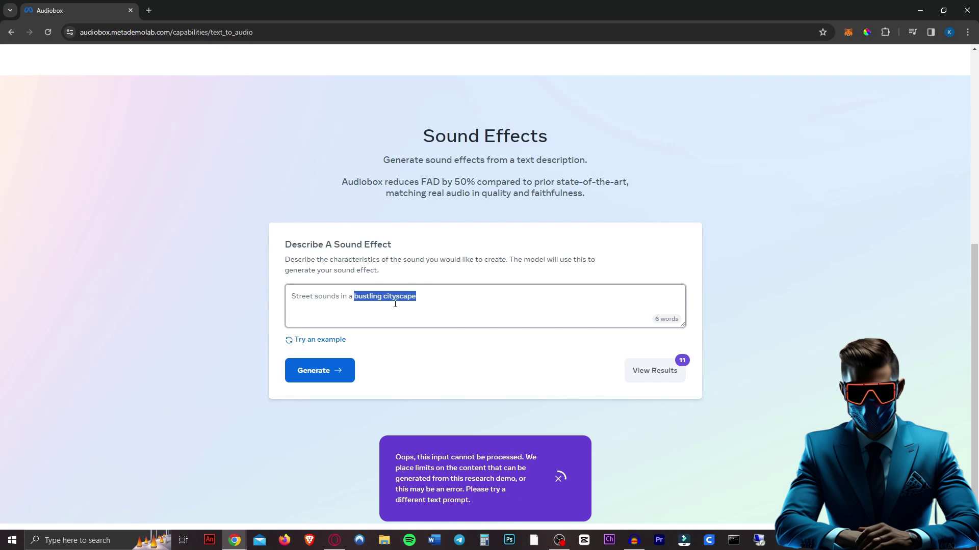
text(cit)
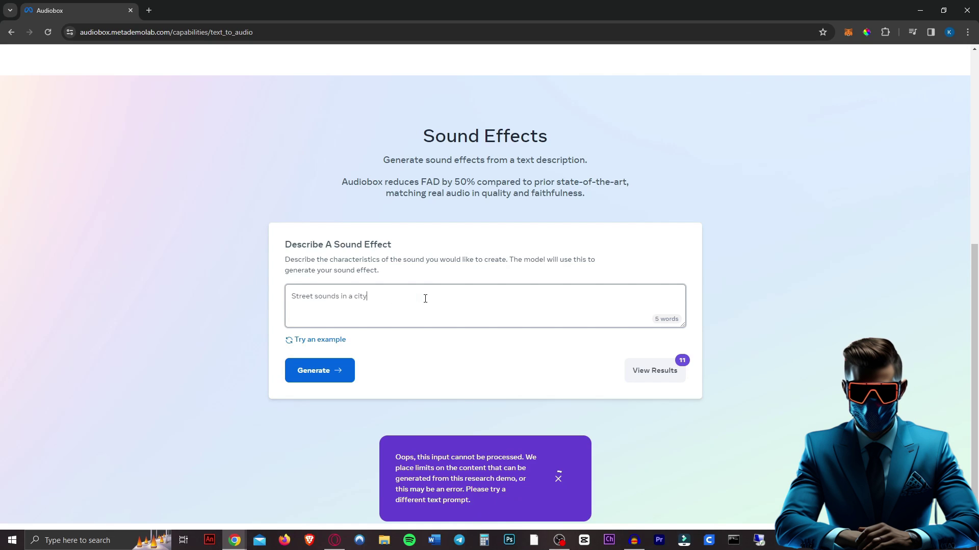
click(337, 371)
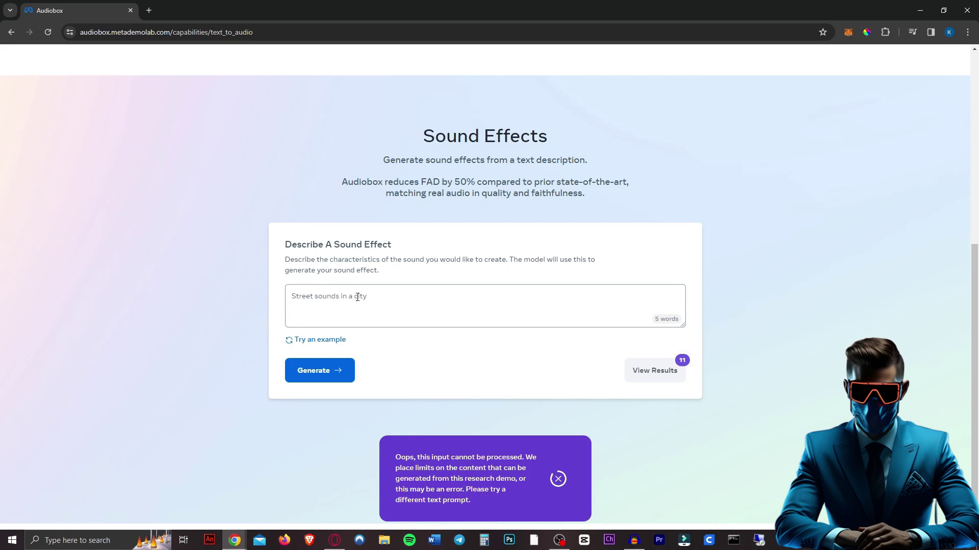
Generate sound effects for 'busy city noises', play both clips, and close the results
text(busy city noises)
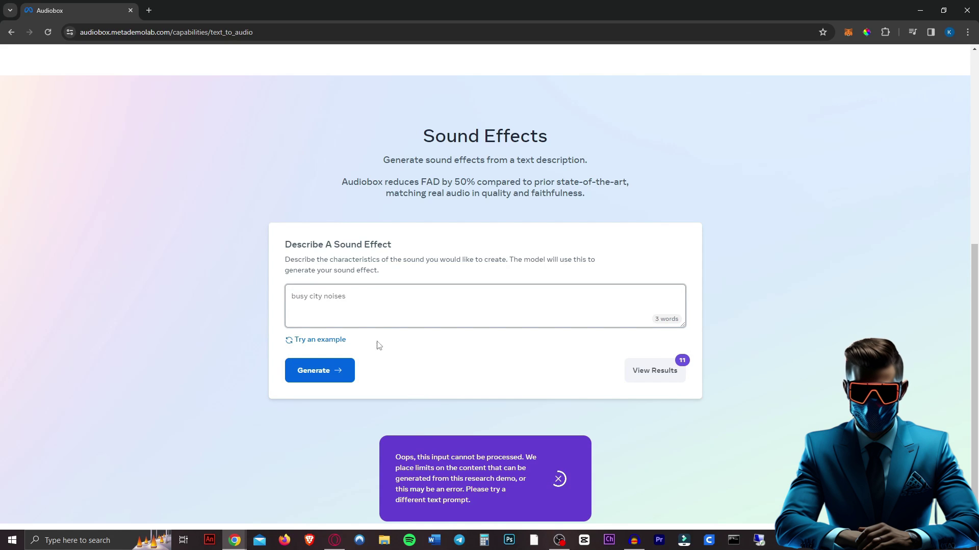
click(338, 371)
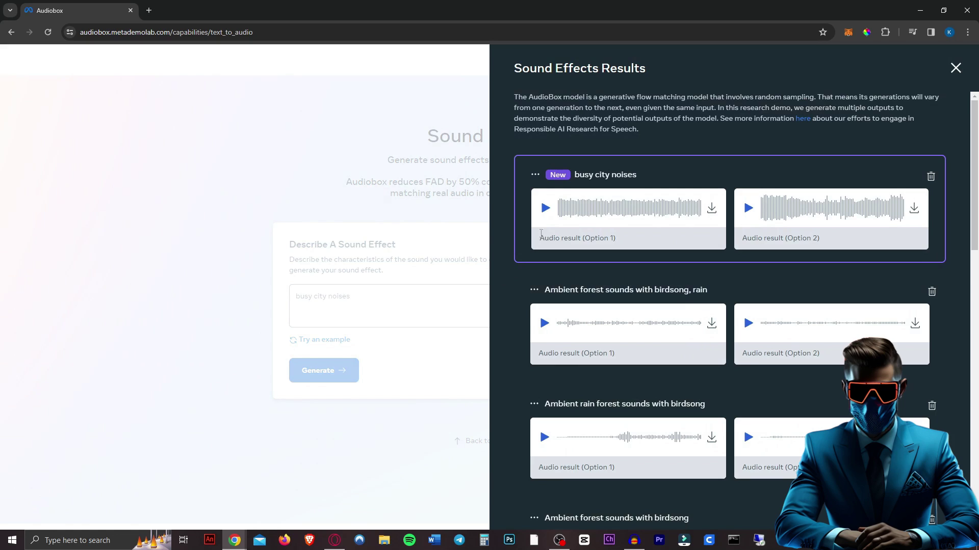
click(545, 209)
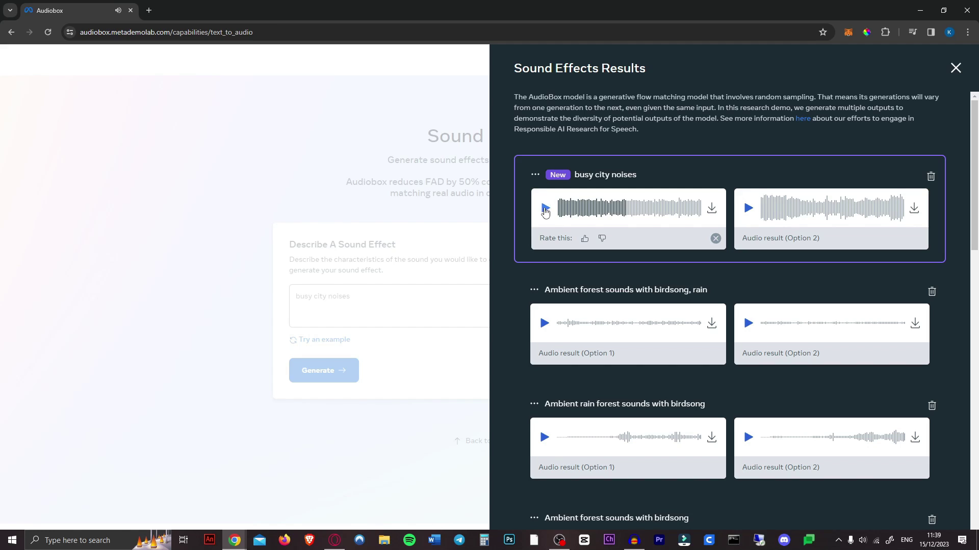
click(749, 208)
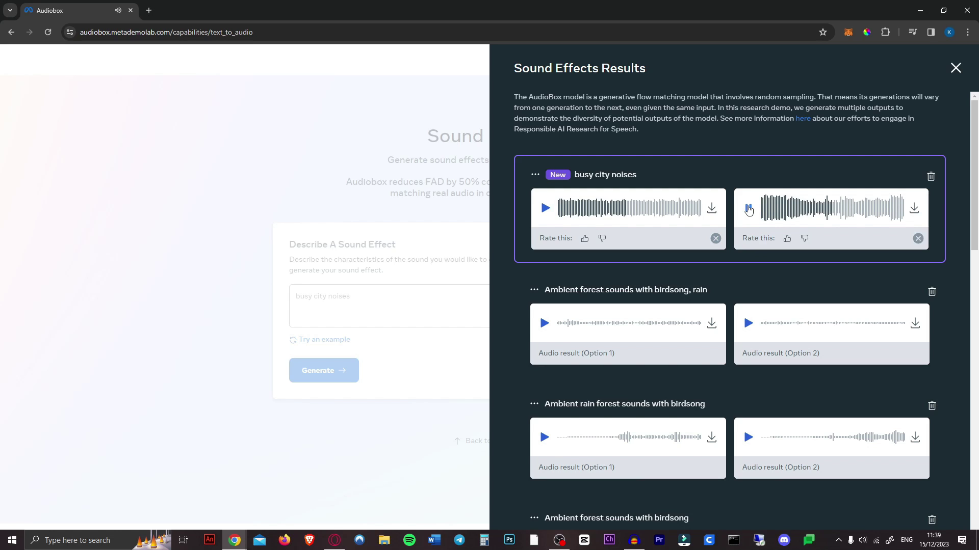
click(386, 297)
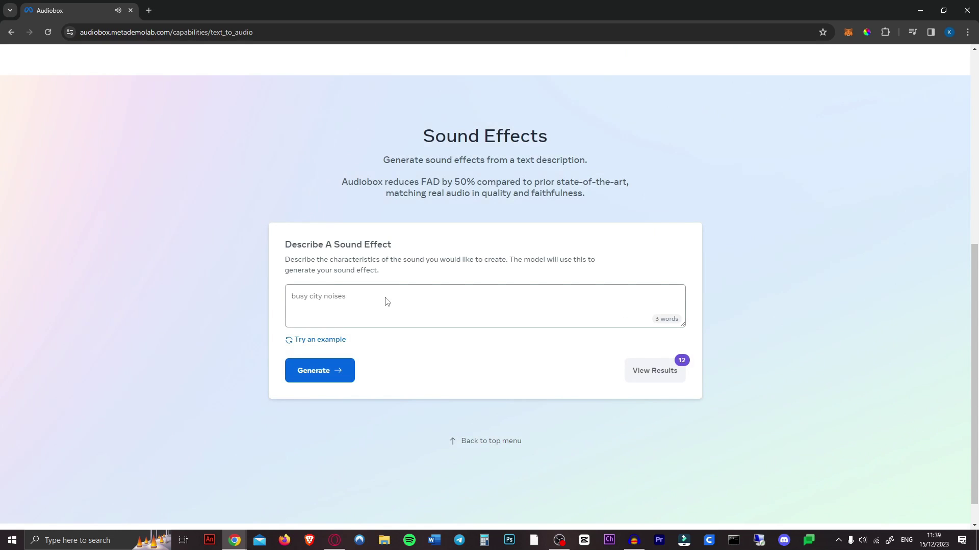
Generate a 'car engine starting' sound effect, then play and stop the second clip
text(car engine starting)
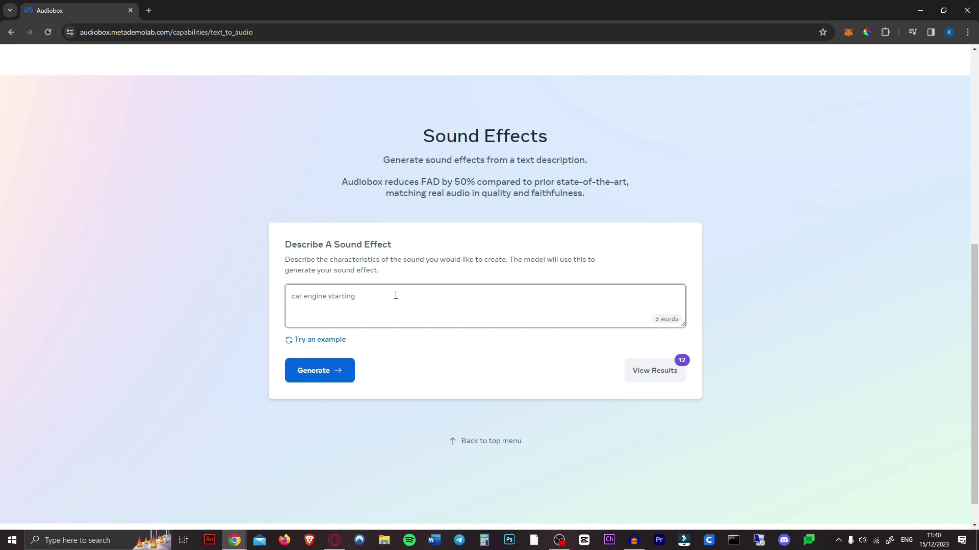
click(338, 370)
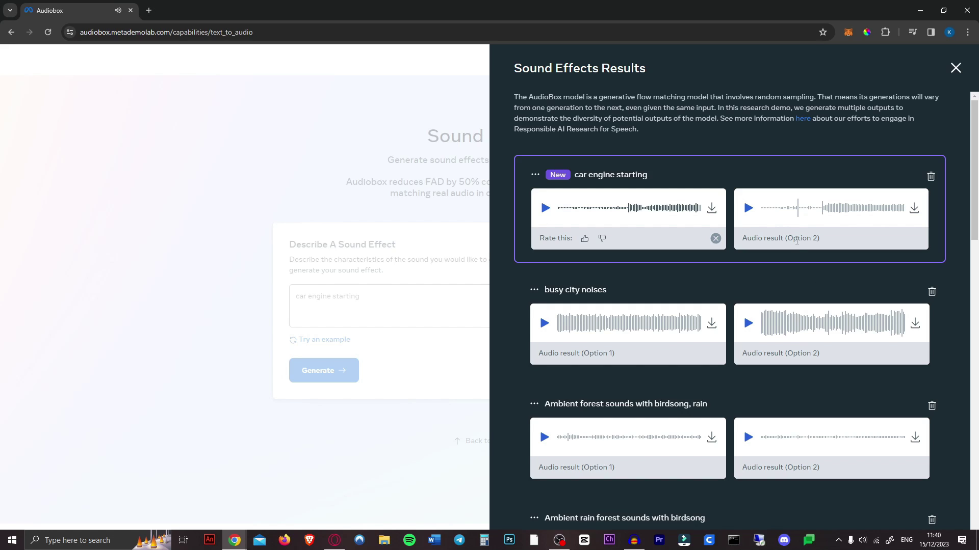
click(748, 209)
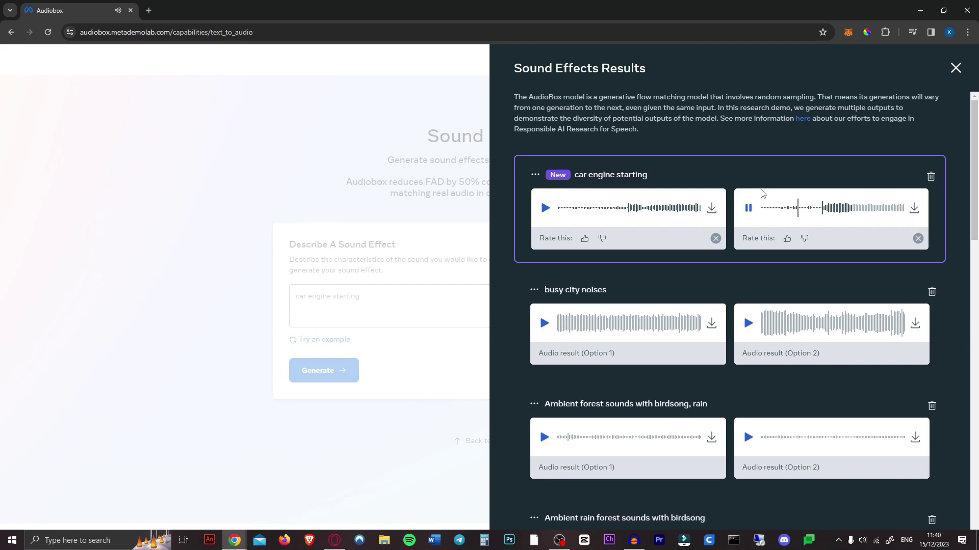
click(748, 209)
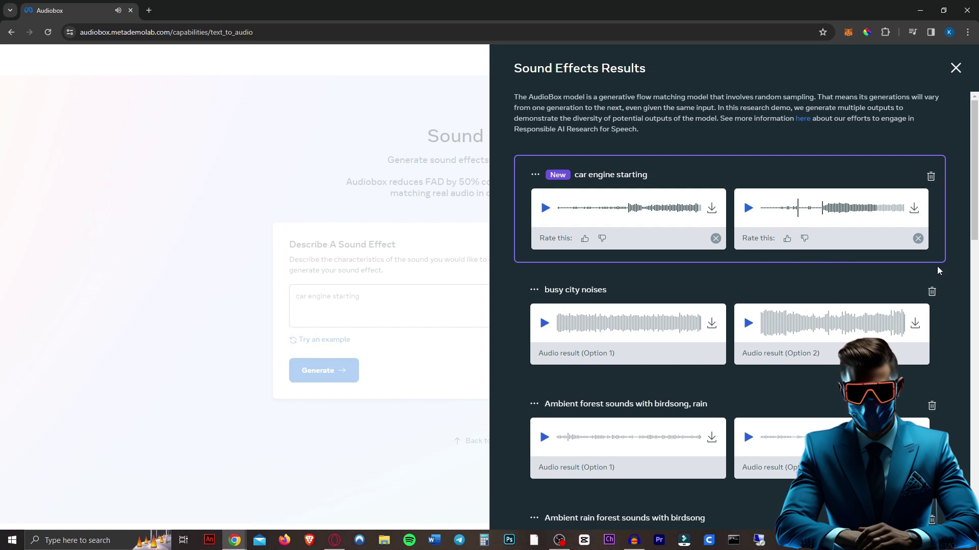
Close the sound effects results and return to the Capabilities overview
scroll(940, 267, down, 12)
scroll(939, 312, up, 12)
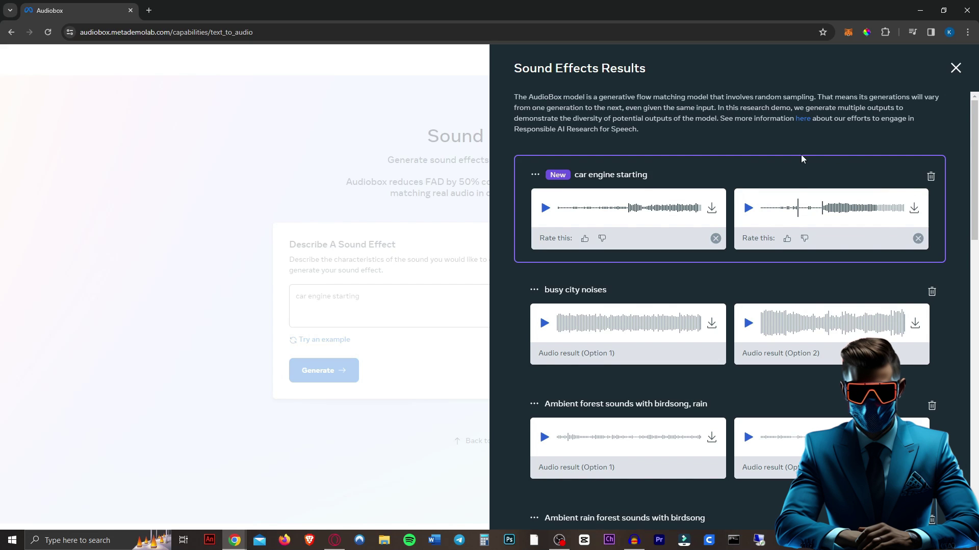
click(441, 173)
scroll(714, 225, down, 2)
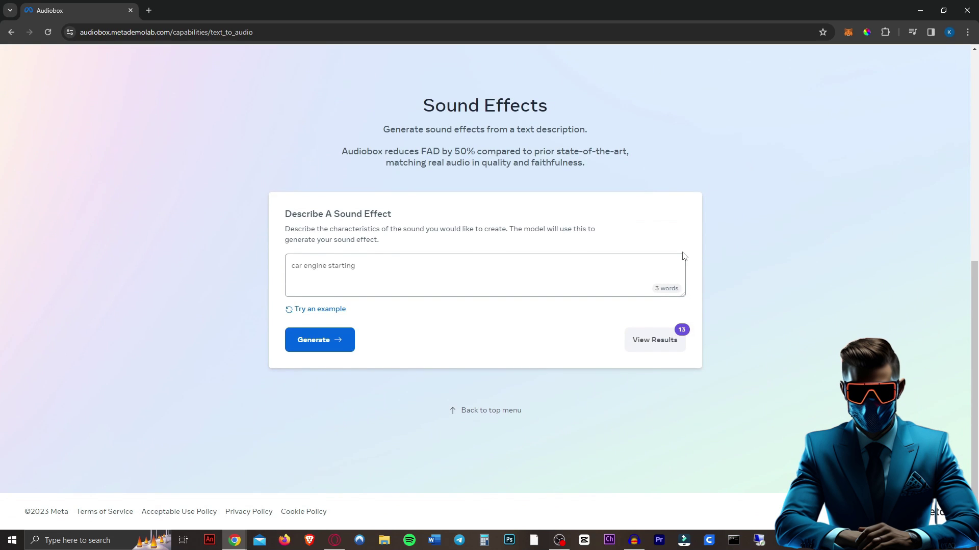
scroll(284, 278, up, 7)
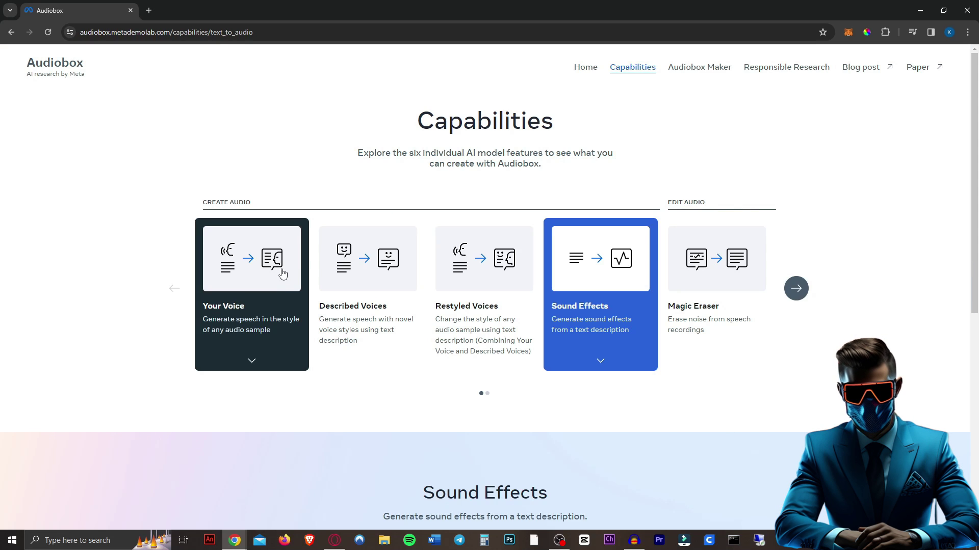
Open the Your Voice capability and start Record your voice registration
click(283, 275)
scroll(510, 336, down, 7)
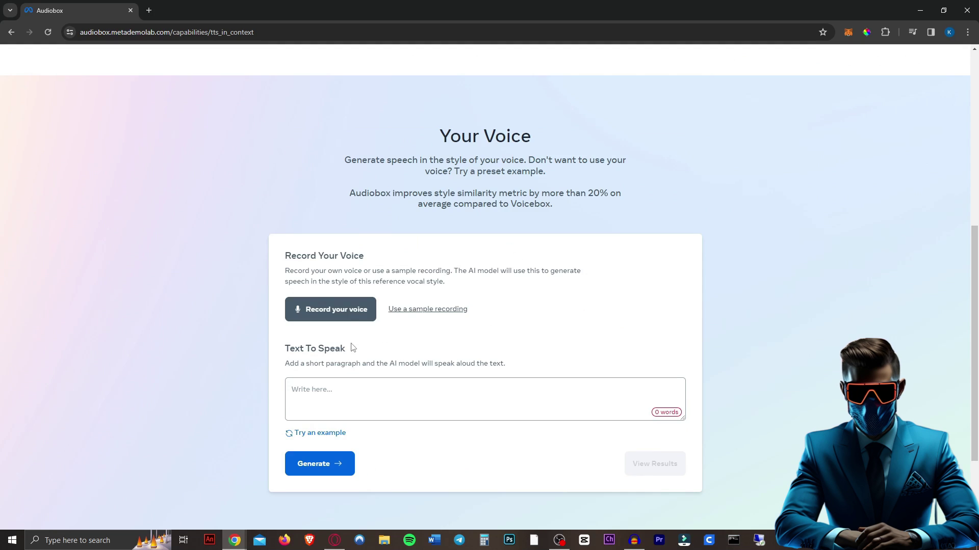
scroll(253, 278, down, 2)
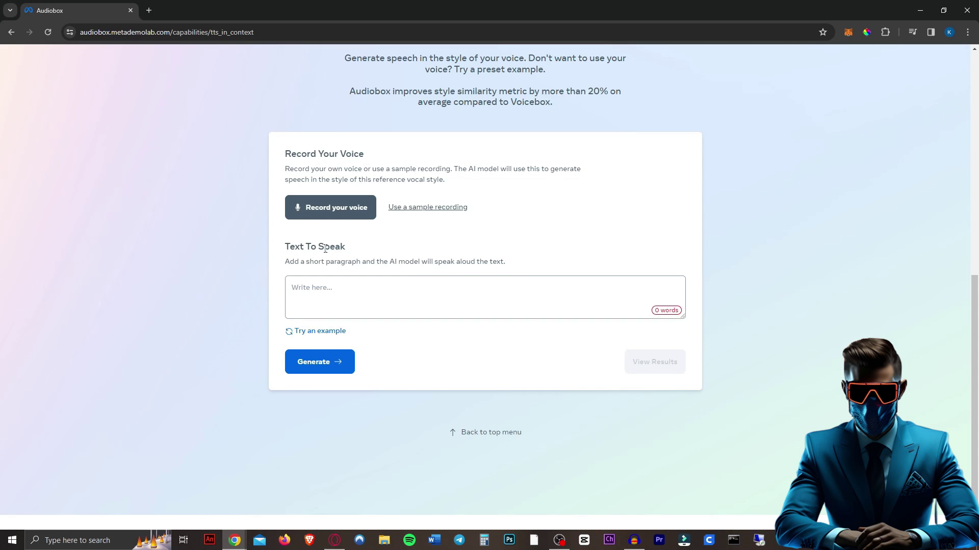
click(330, 208)
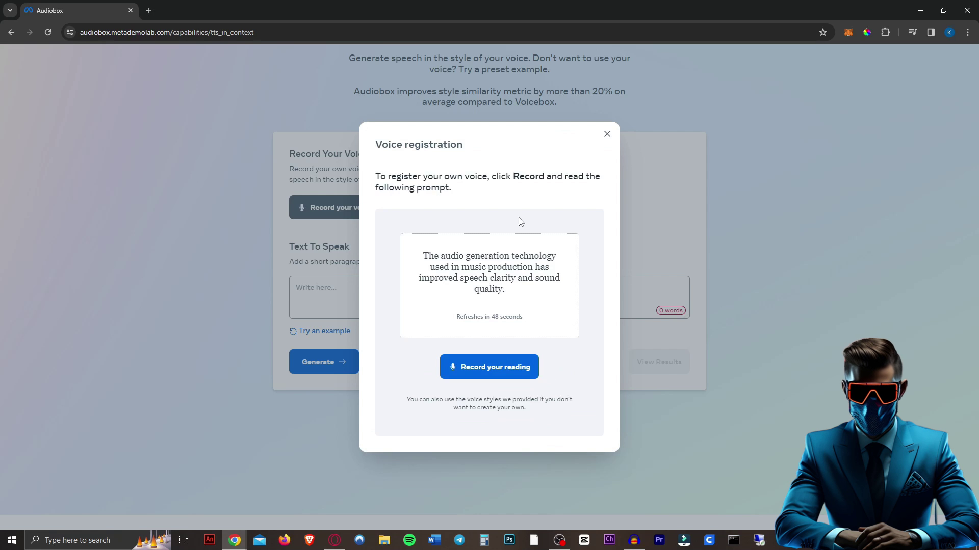
Record the read-aloud prompt, create the voice, and paste the subscribe message as text to speak
click(503, 369)
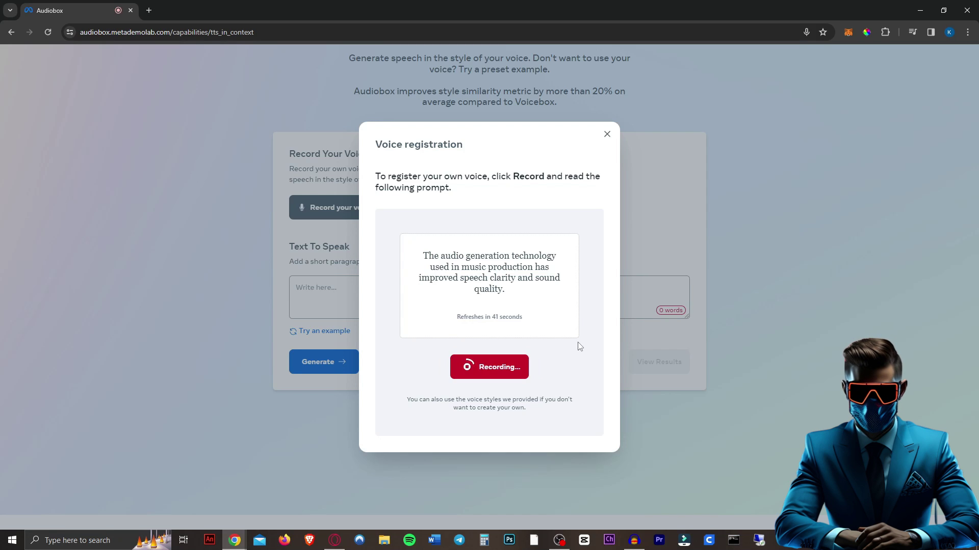
click(504, 371)
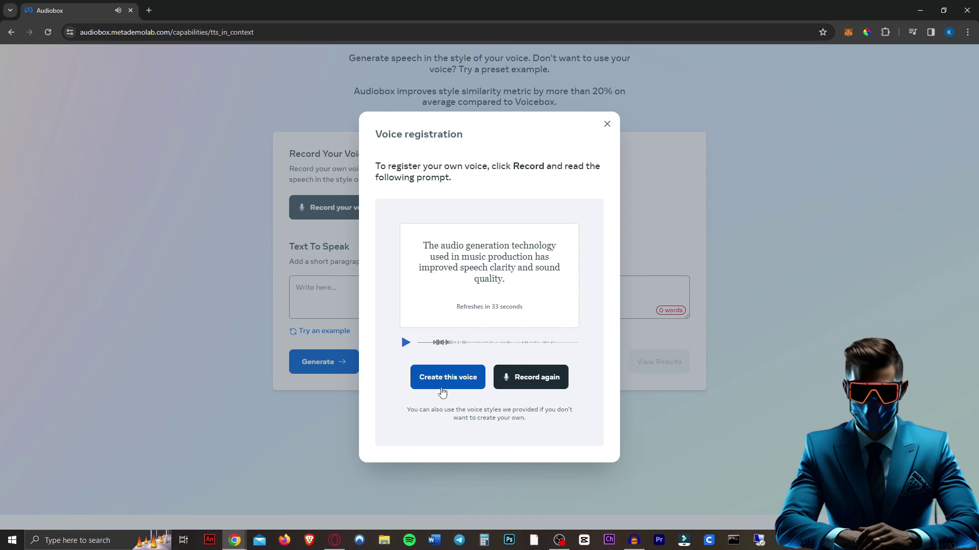
click(444, 380)
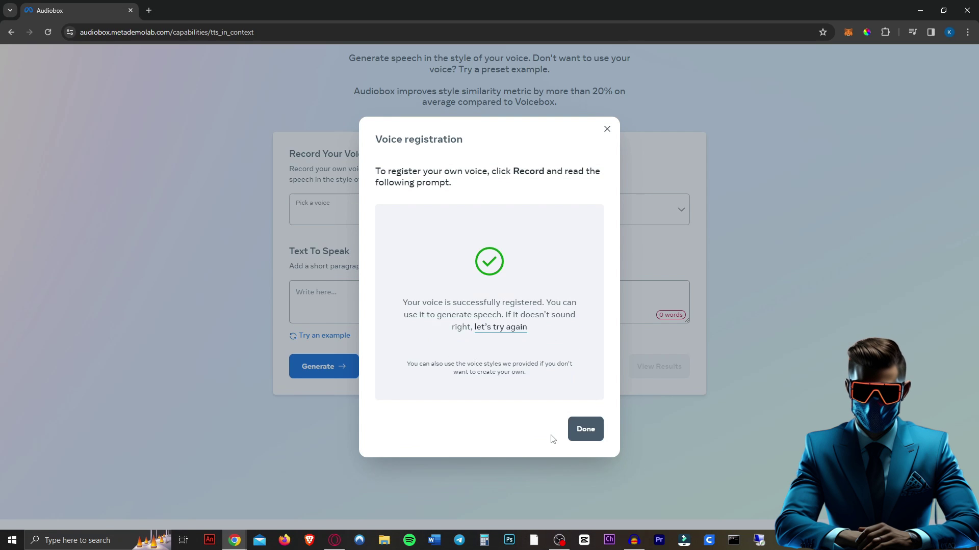
click(585, 431)
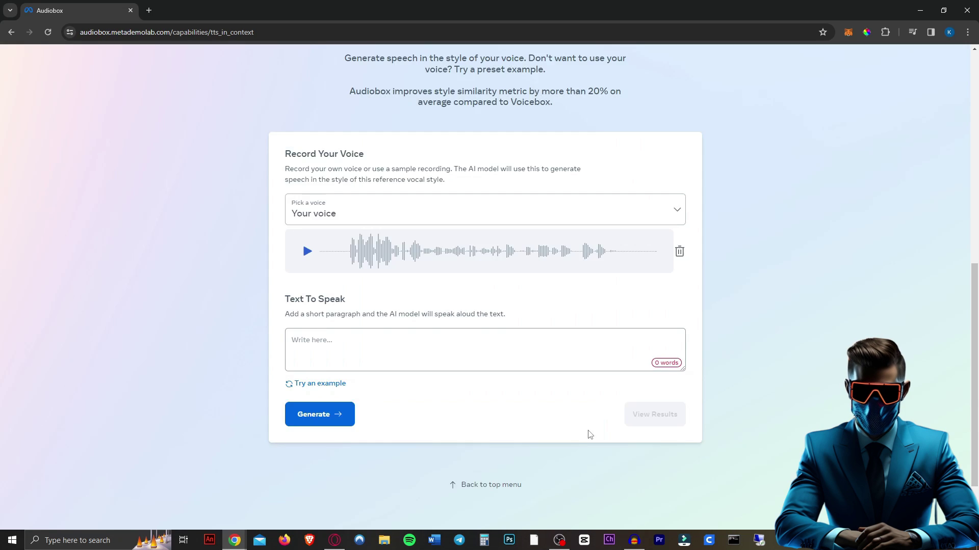
text(Hey thanks for watching the AI Quest Youtube channel, please subscribe!)
Generate the subscribe message in your cloned voice and play both results
click(339, 414)
click(544, 210)
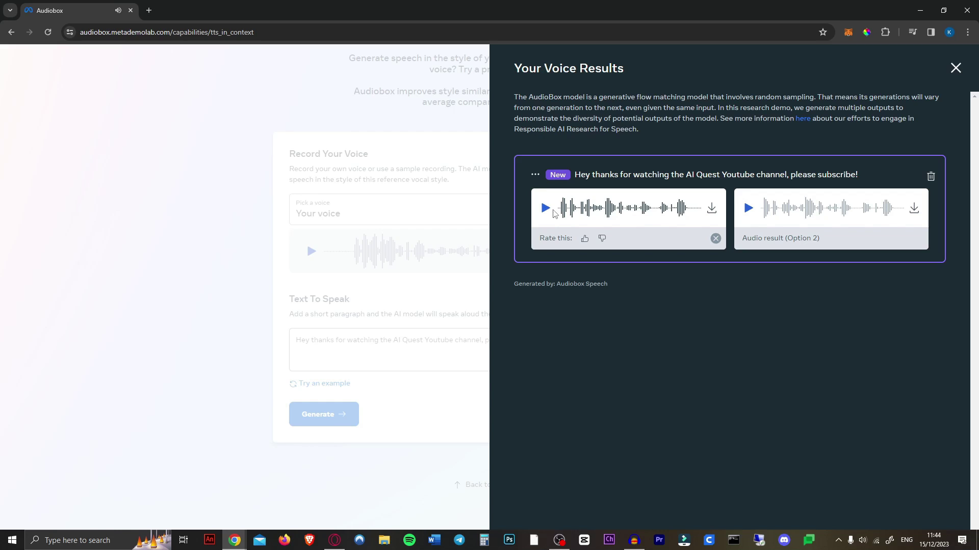
click(745, 211)
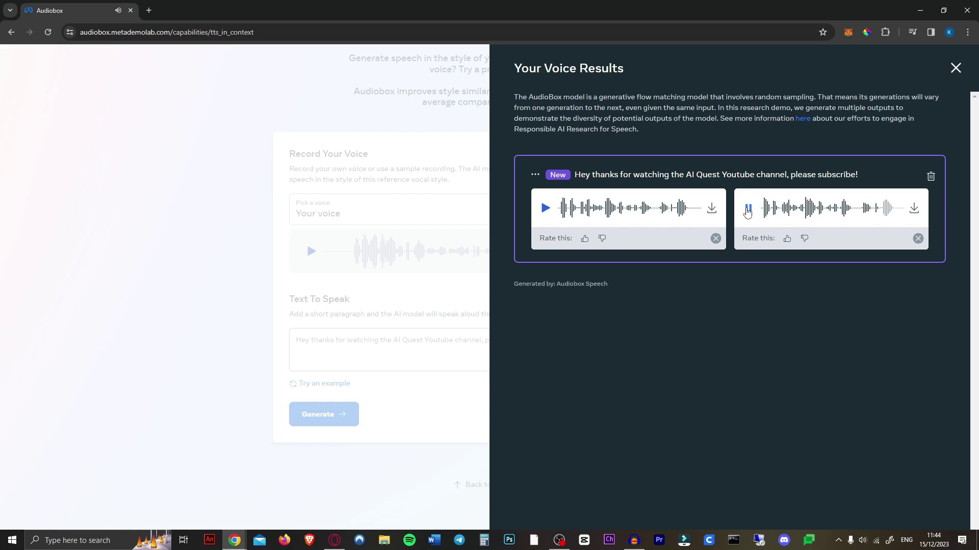
click(545, 209)
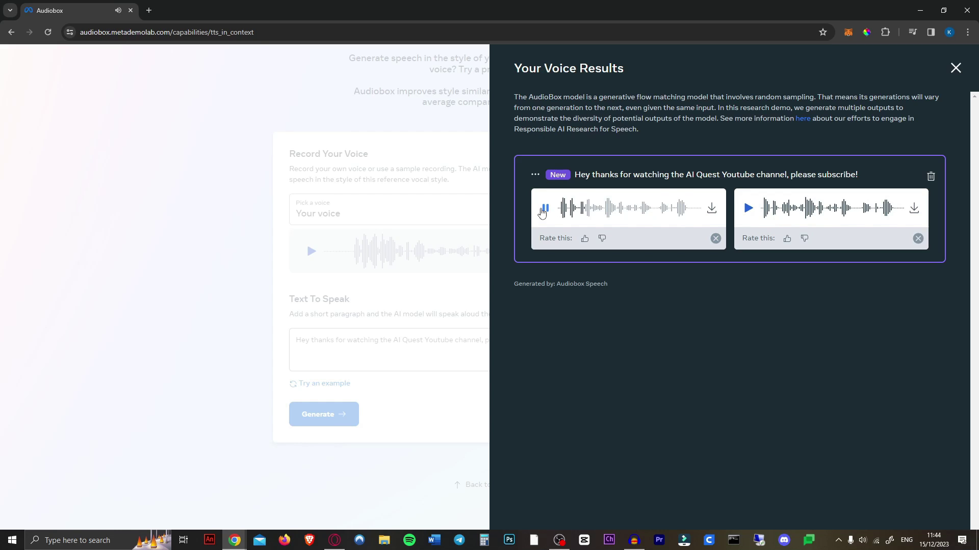
click(543, 209)
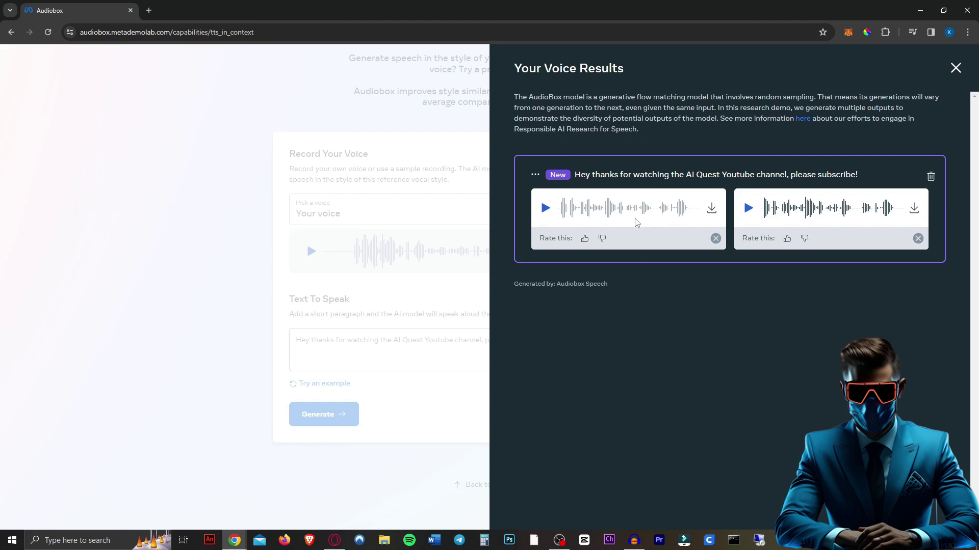
Rate the first result thumbs up then thumbs down, and close the Your Voice results
click(585, 238)
click(602, 238)
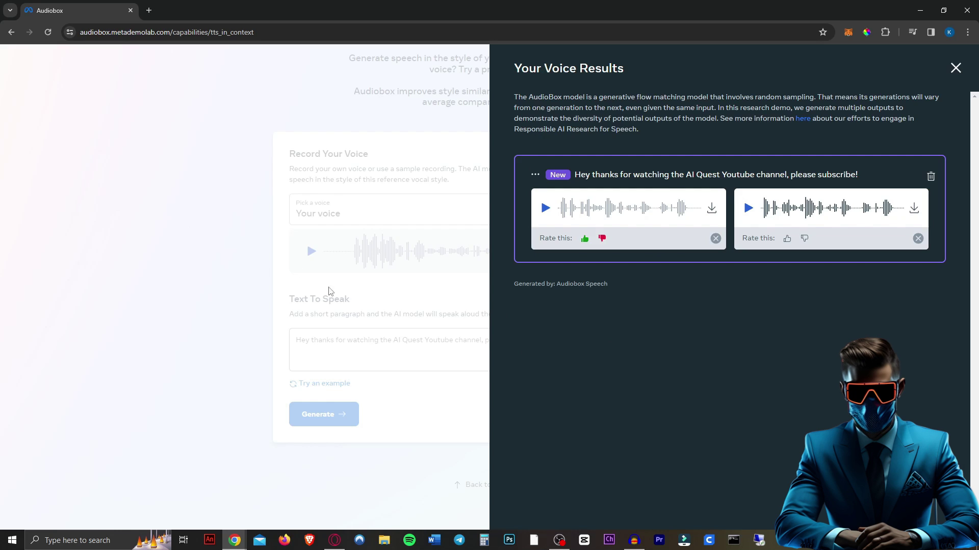
click(354, 269)
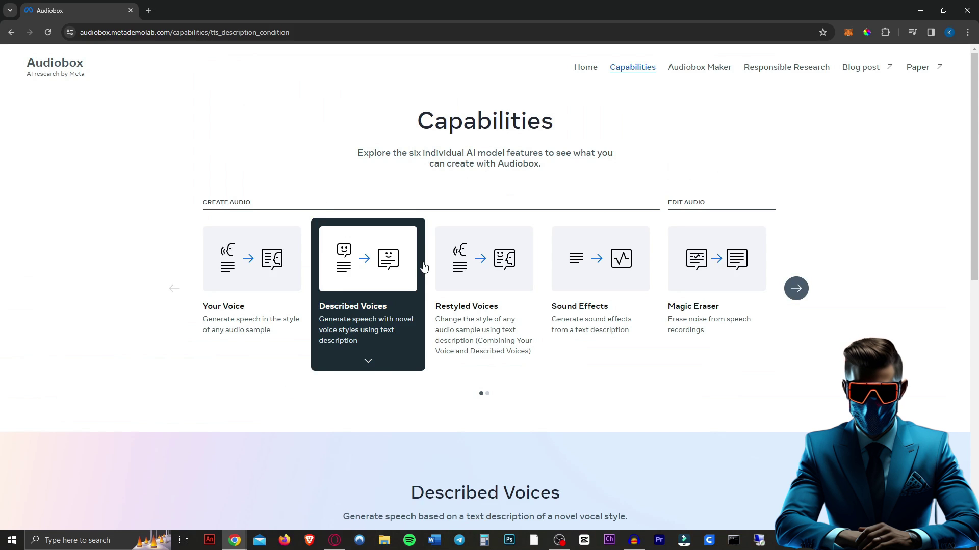
Describe the voice as 'A deep male australian voice in a large cathedral', generate, and play both results
scroll(422, 246, down, 8)
click(507, 374)
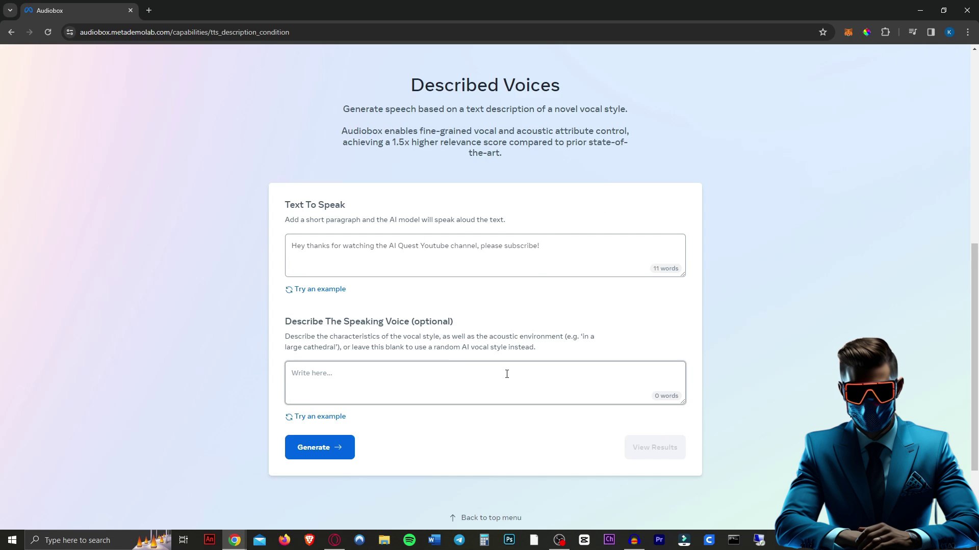
text(A deep male australian voice)
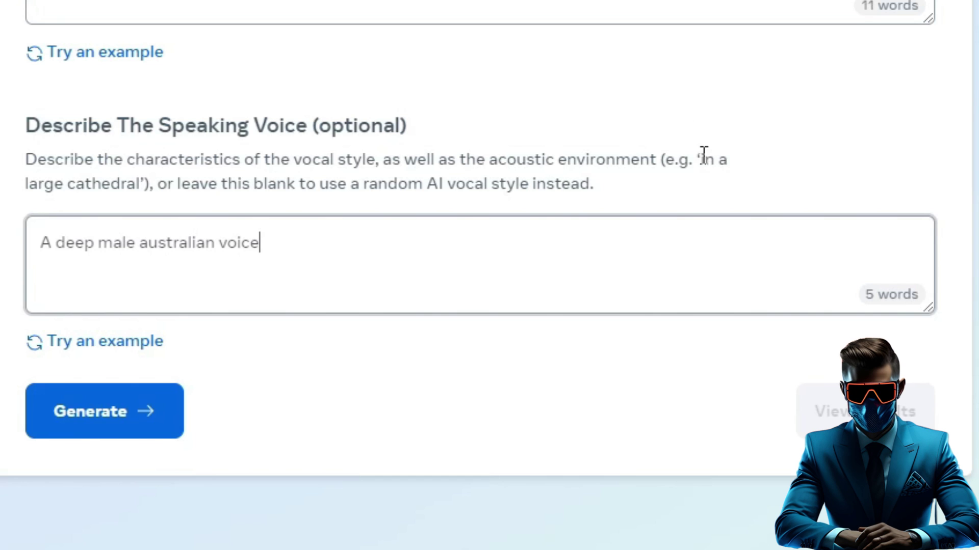
drag(703, 153, 283, 184)
click(341, 448)
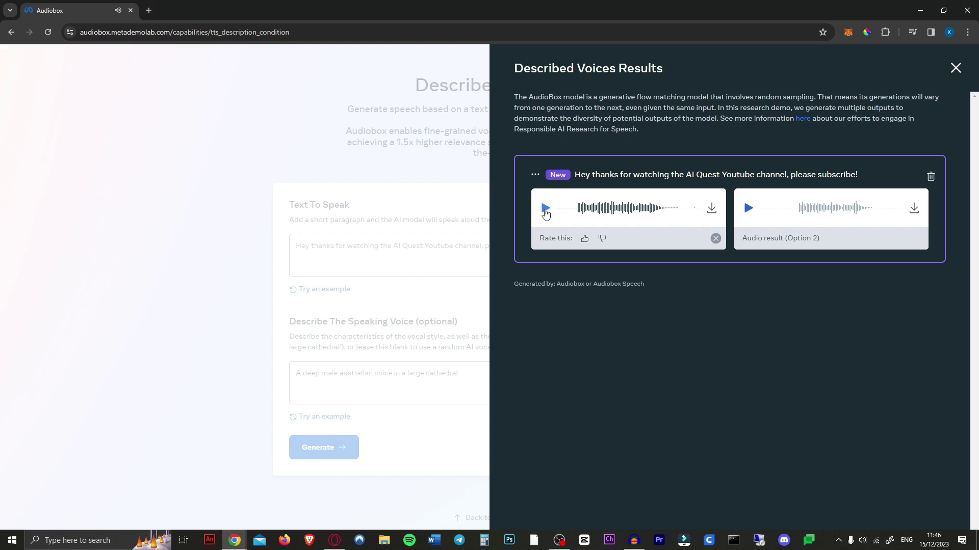
click(748, 209)
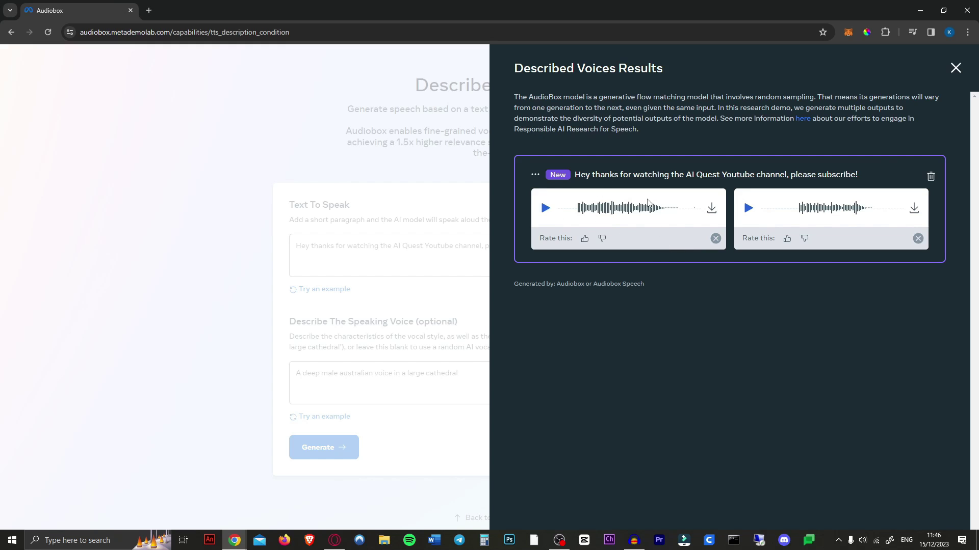
click(545, 210)
Leave Described Voices for Magic Eraser and play the noisy recording from partway in
click(308, 147)
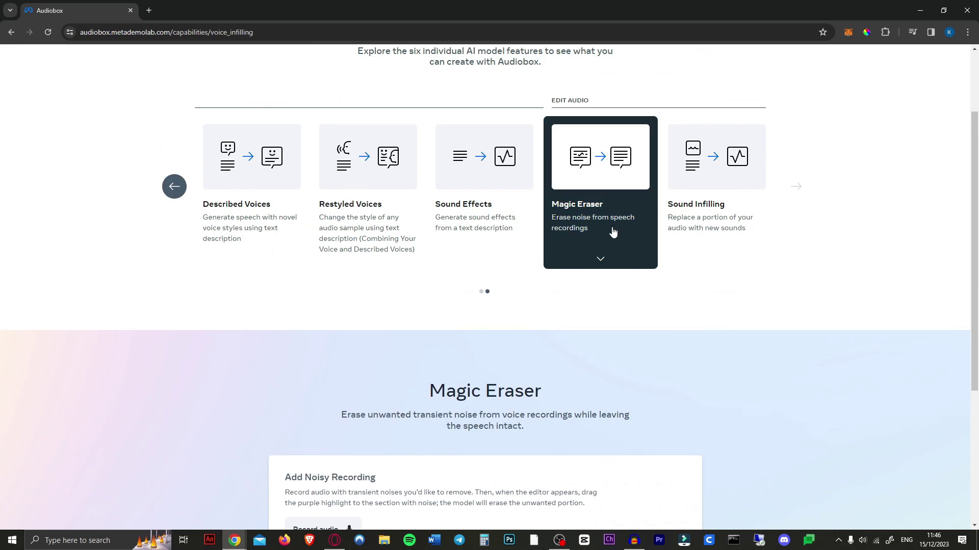
click(581, 257)
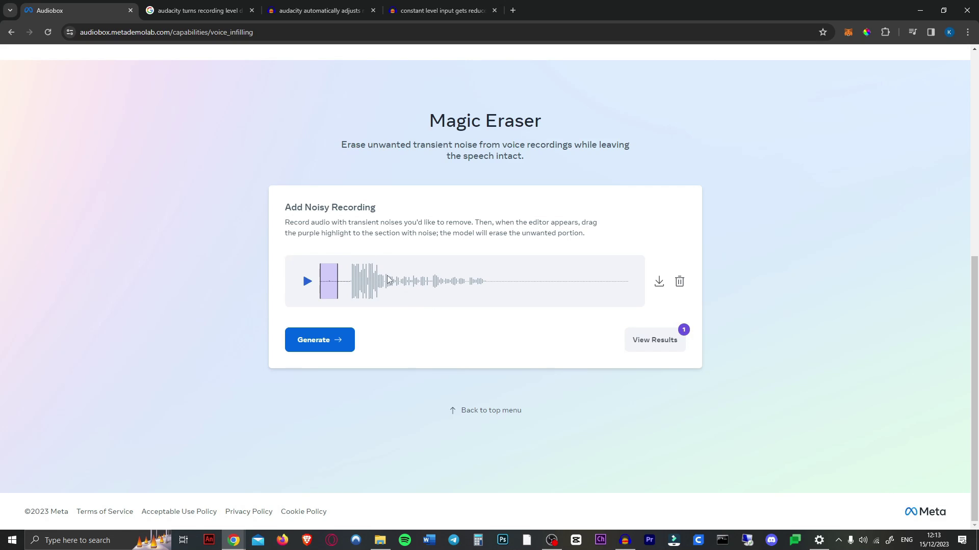
click(384, 291)
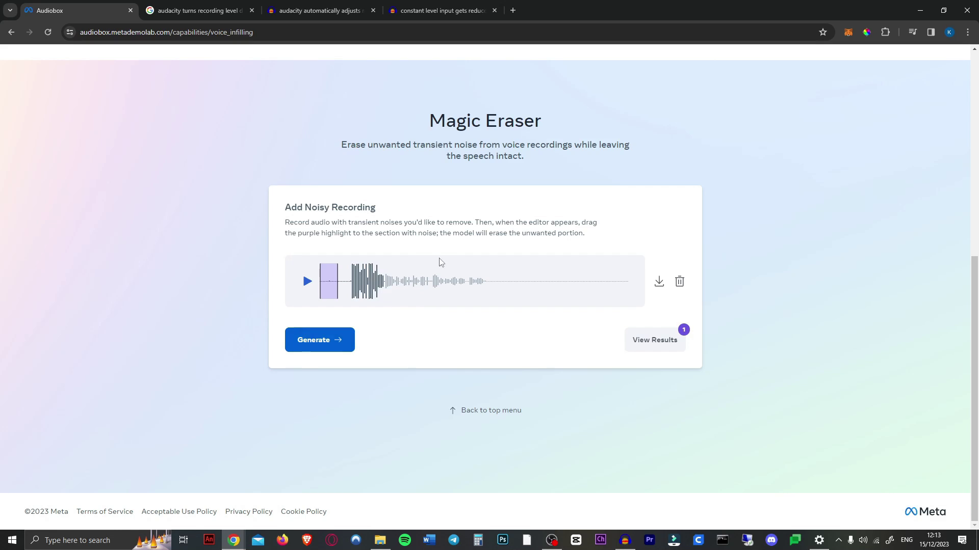
click(312, 285)
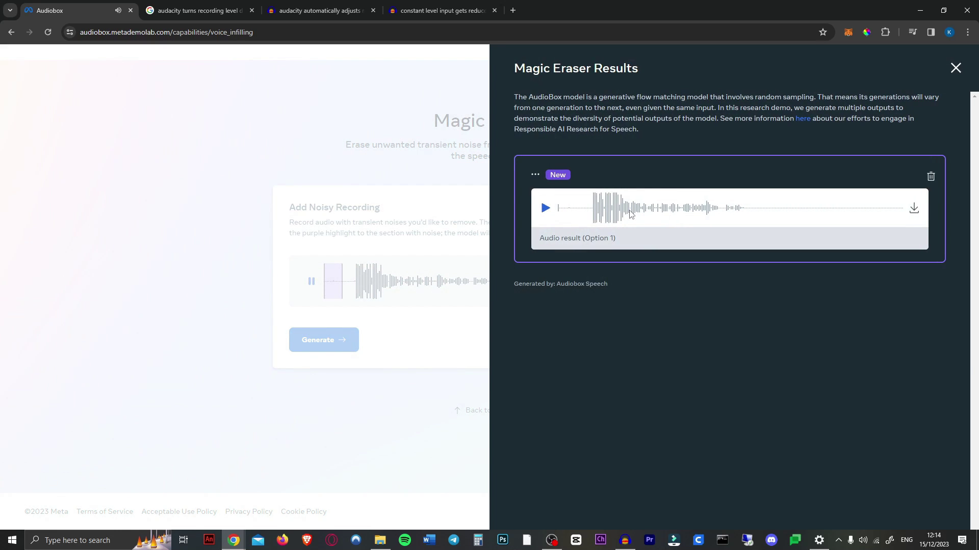
click(631, 214)
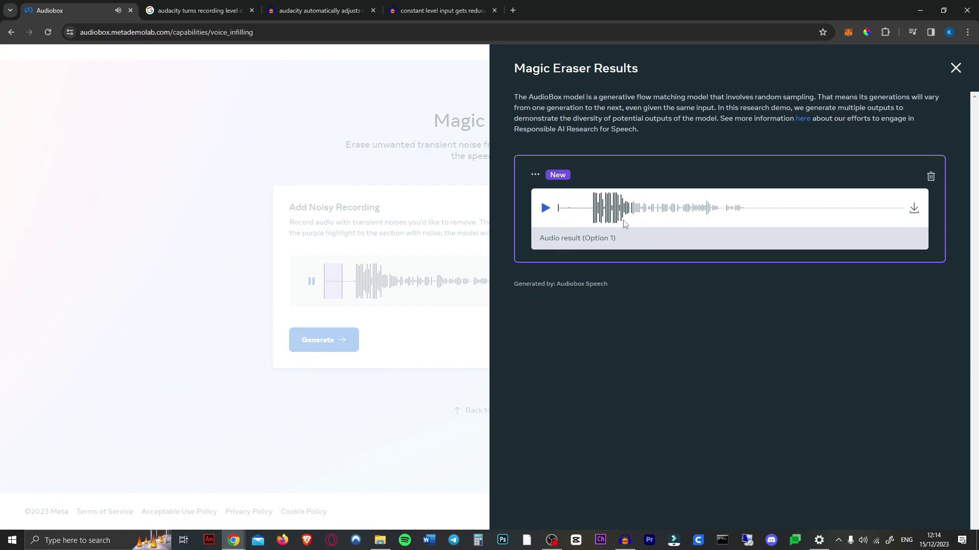
click(547, 212)
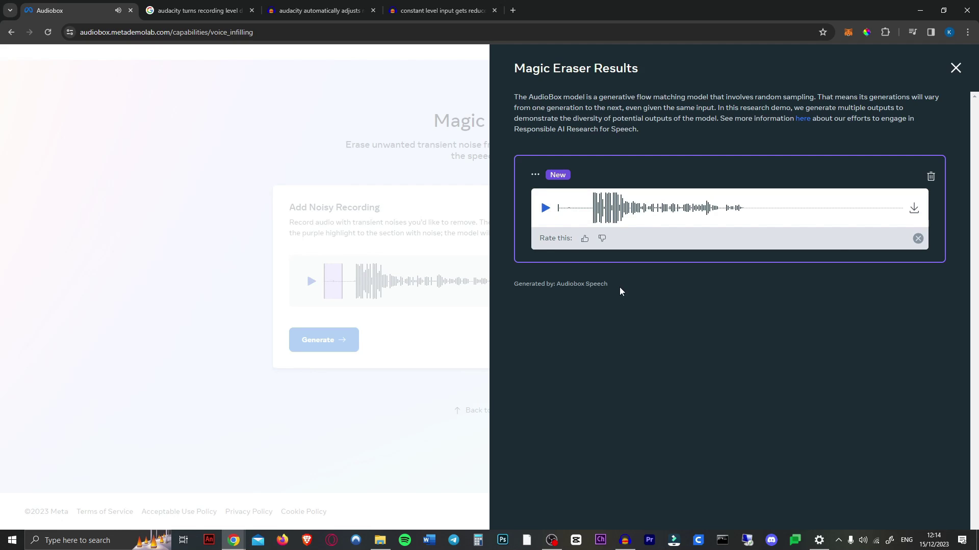